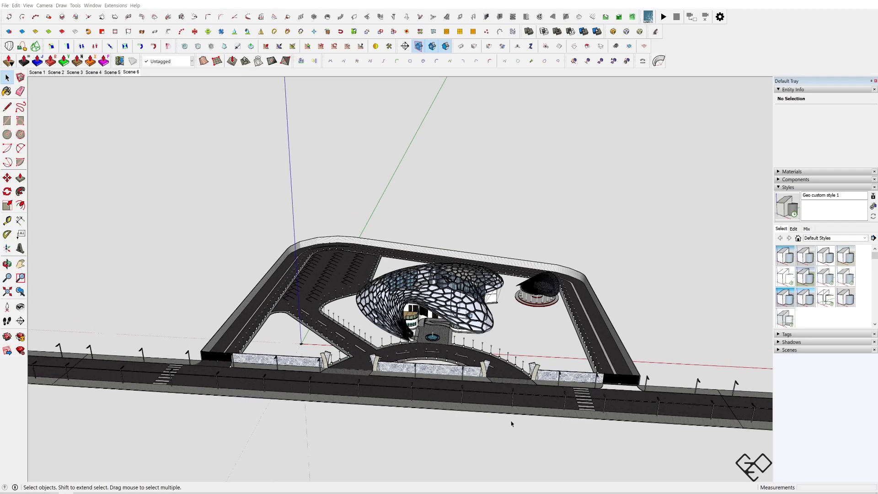
# - Examine the assembled auditorium building and its site from several sides, moving closer to the honeycomb roof and the domed pavilion
pyautogui.moveTo(524, 416); pyautogui.dragTo(564, 390)
pyautogui.scroll(2, 518, 346)
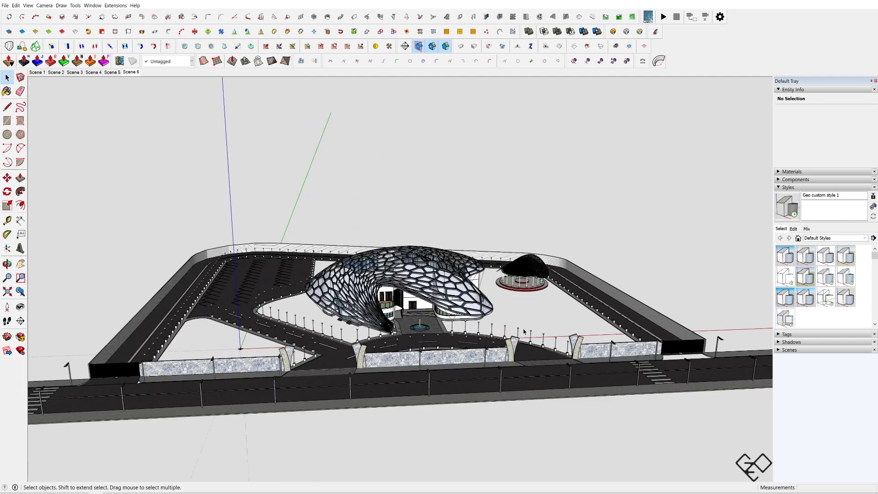
pyautogui.moveTo(519, 346); pyautogui.dragTo(301, 296)
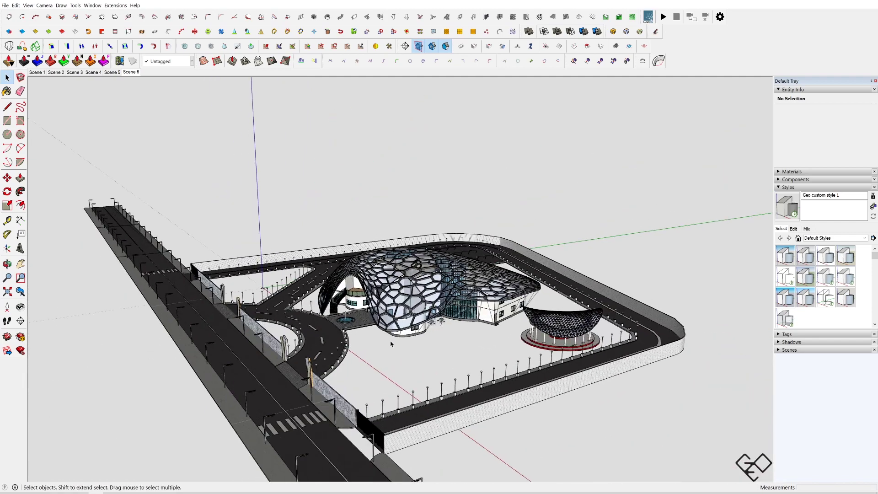
pyautogui.scroll(3, 390, 344)
pyautogui.moveTo(515, 331); pyautogui.dragTo(201, 300)
pyautogui.moveTo(540, 274); pyautogui.dragTo(375, 366)
pyautogui.moveTo(533, 254); pyautogui.dragTo(207, 299)
pyautogui.moveTo(596, 300); pyautogui.dragTo(614, 320)
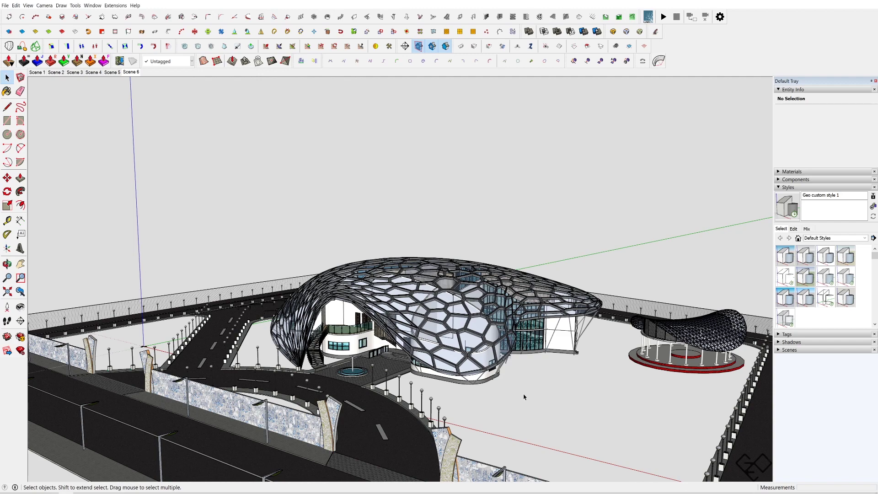
pyautogui.scroll(2, 473, 366)
pyautogui.moveTo(506, 387); pyautogui.dragTo(399, 395)
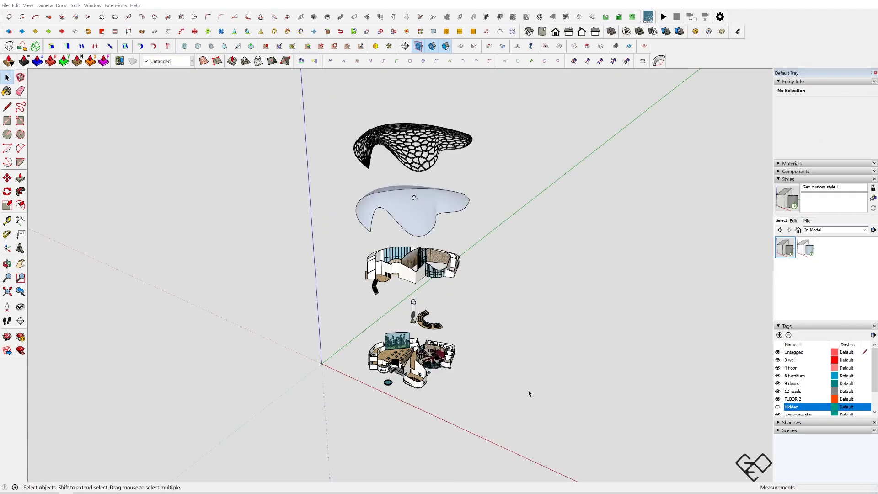
# - Examine the exploded building's stacked layers, from the honeycomb lattice and roof shell down to the furnished ground floor
pyautogui.moveTo(530, 394); pyautogui.dragTo(453, 366)
pyautogui.scroll(1, 408, 351)
pyautogui.scroll(-1, 408, 350)
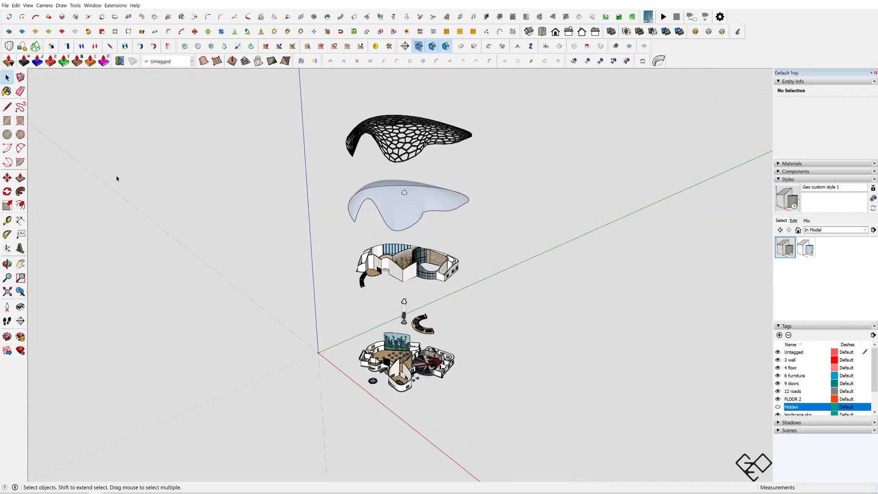
pyautogui.scroll(-2, 374, 331)
pyautogui.moveTo(375, 332); pyautogui.dragTo(385, 356)
pyautogui.scroll(2, 392, 317)
pyautogui.moveTo(393, 317); pyautogui.dragTo(402, 291)
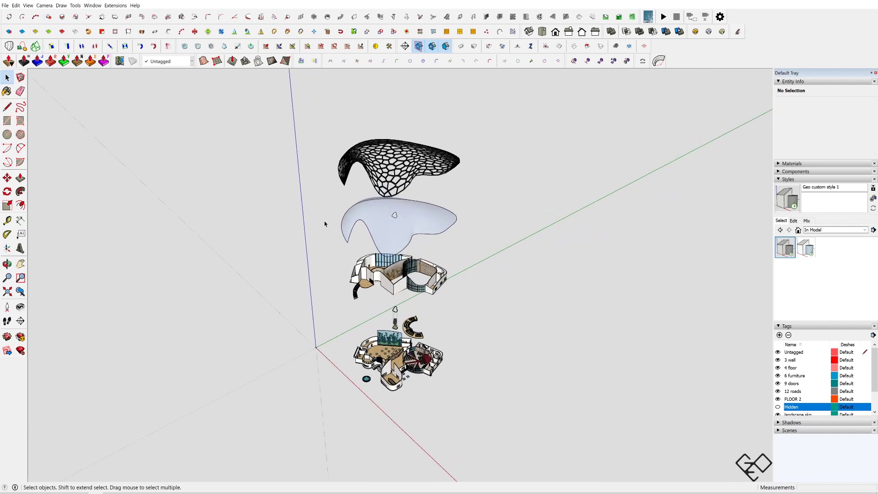
pyautogui.scroll(-2, 320, 300)
pyautogui.moveTo(321, 300)
pyautogui.mouseDown()
pyautogui.moveTo(529, 324)
pyautogui.moveTo(309, 301)
pyautogui.moveTo(313, 324)
pyautogui.moveTo(327, 306)
pyautogui.mouseUp()
pyautogui.scroll(2, 338, 298)
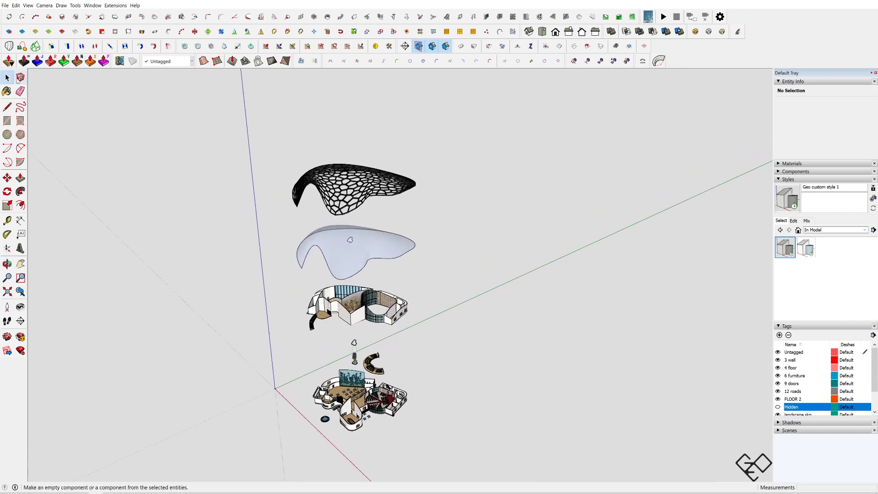
# - Switch the camera from perspective to parallel projection and show the exploded building in an isometric view
pyautogui.click(47, 7)
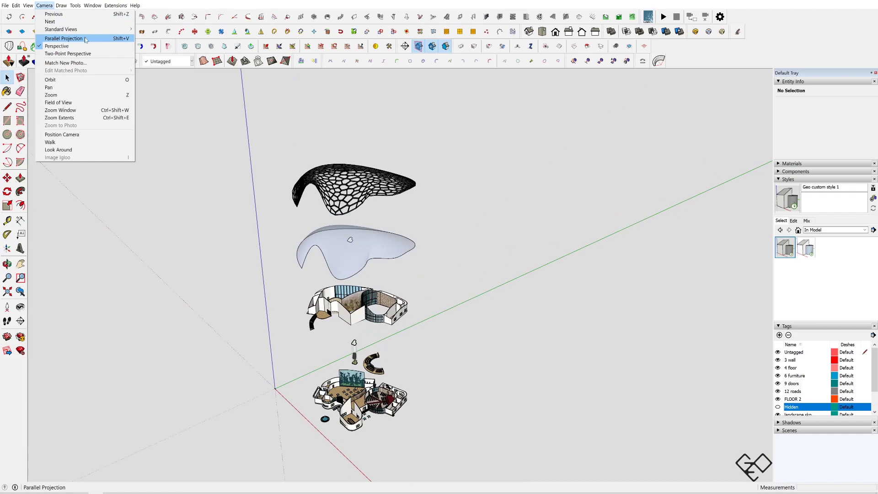
pyautogui.click(45, 6)
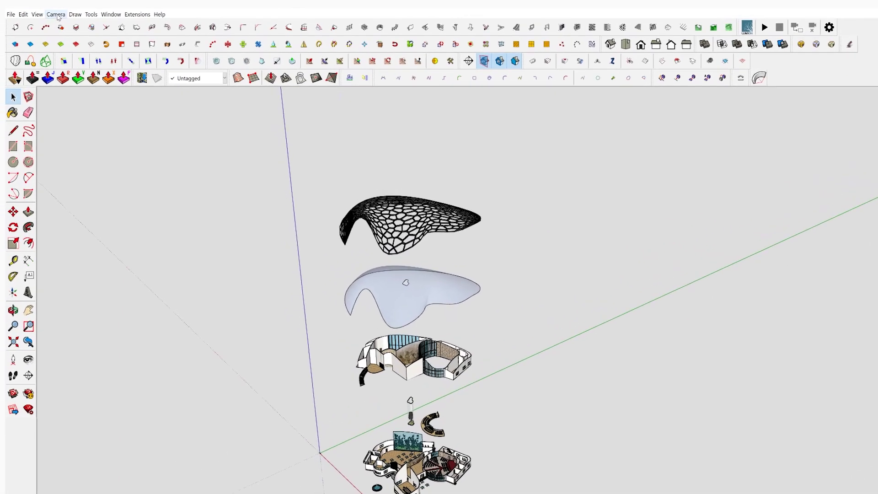
pyautogui.click(46, 6)
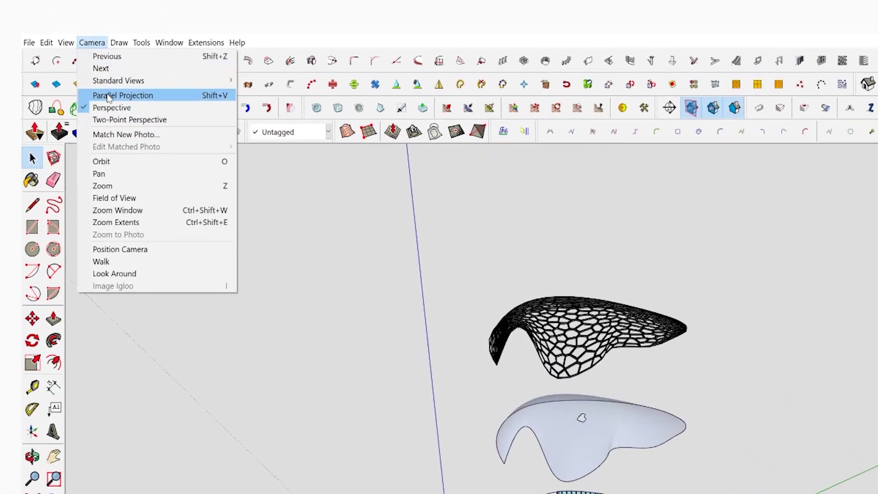
pyautogui.click(152, 113)
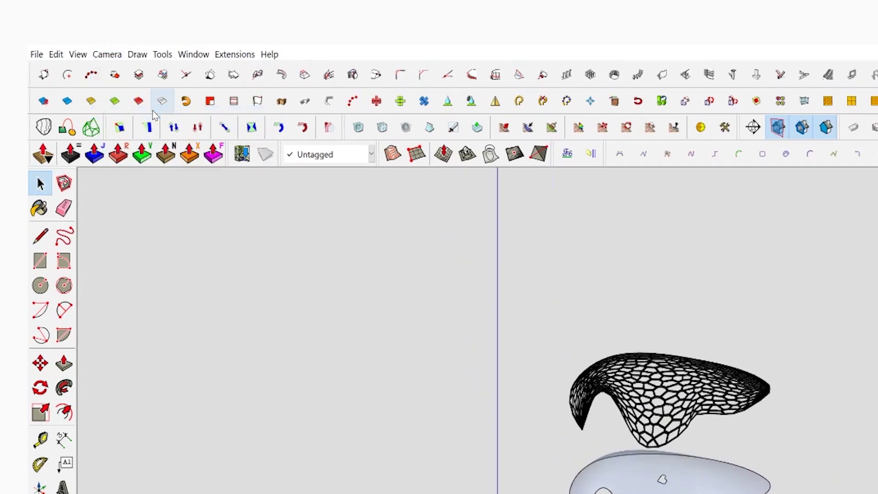
pyautogui.press('z')
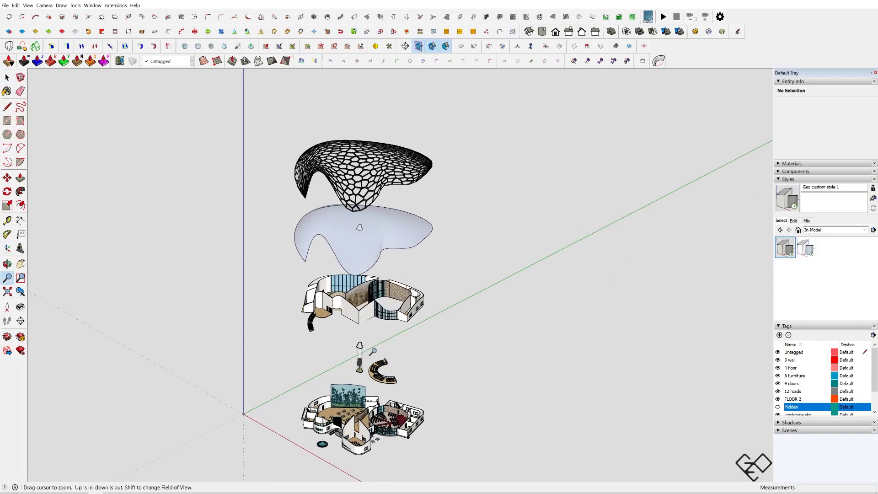
pyautogui.moveTo(373, 352); pyautogui.dragTo(403, 339)
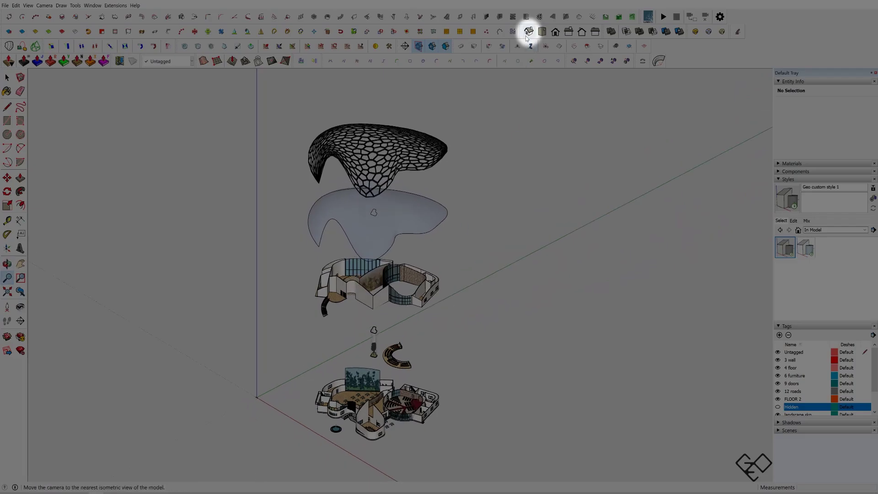
# - Save the current isometric view of the exploded building as a new scene
pyautogui.click(28, 5)
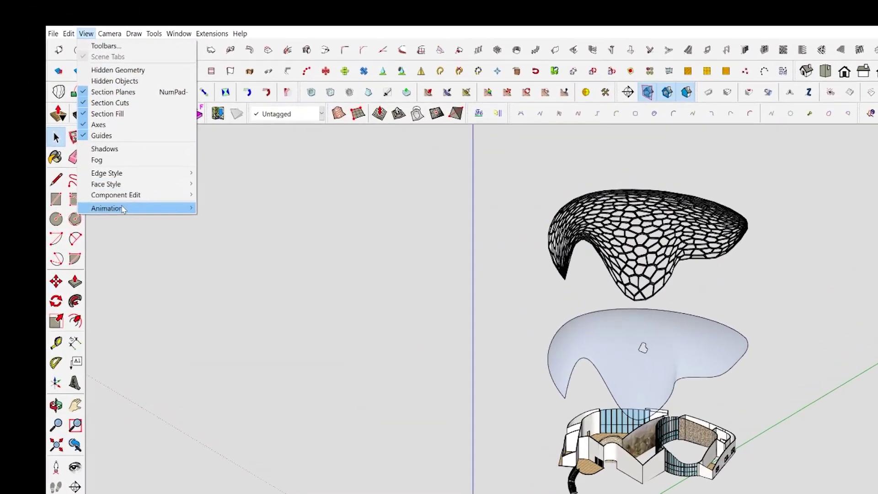
pyautogui.moveTo(125, 211)
pyautogui.click(224, 209)
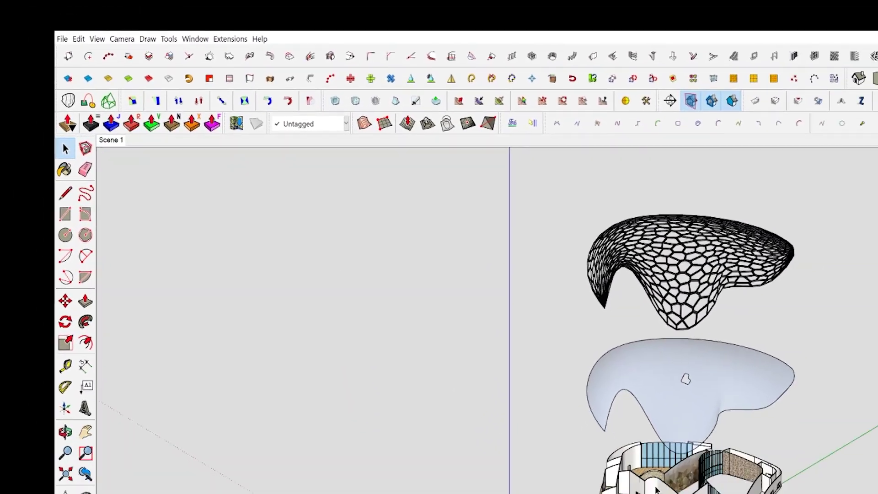
pyautogui.click(656, 490)
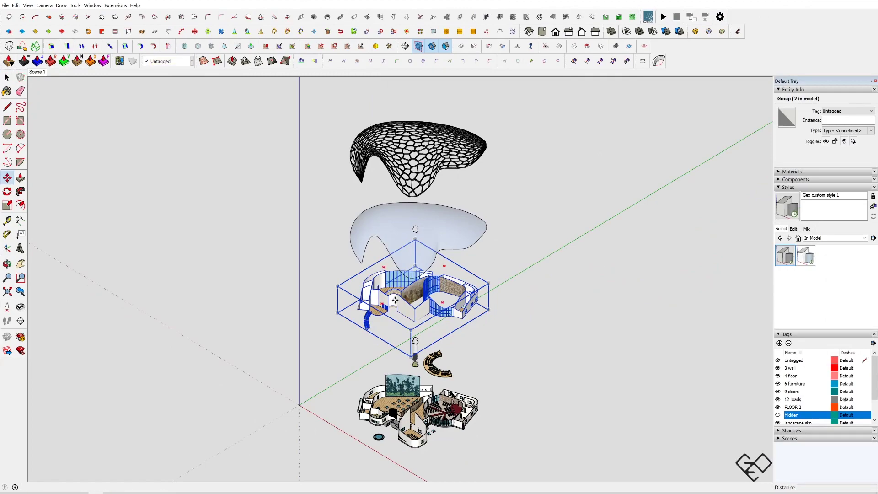
pyautogui.click(5, 5)
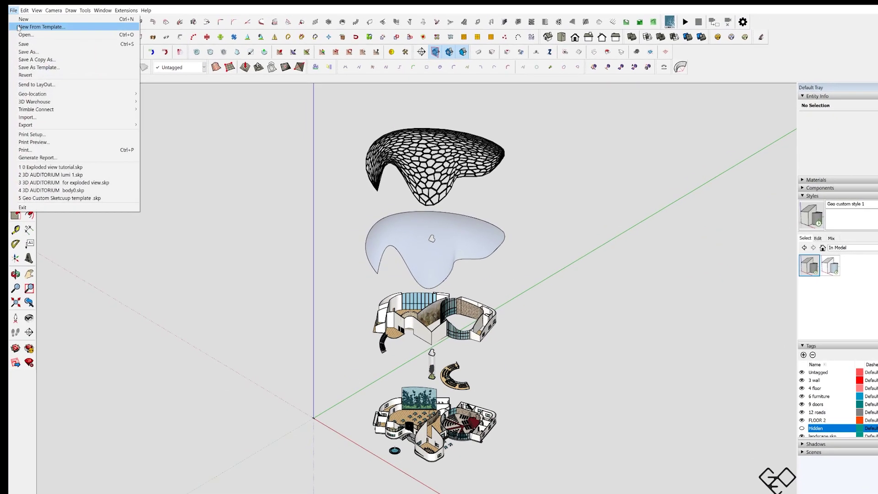
pyautogui.moveTo(43, 119)
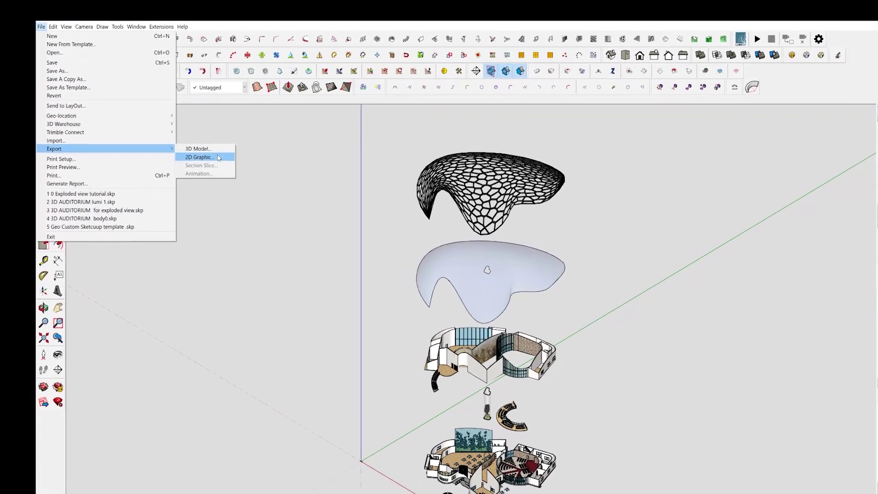
pyautogui.click(181, 145)
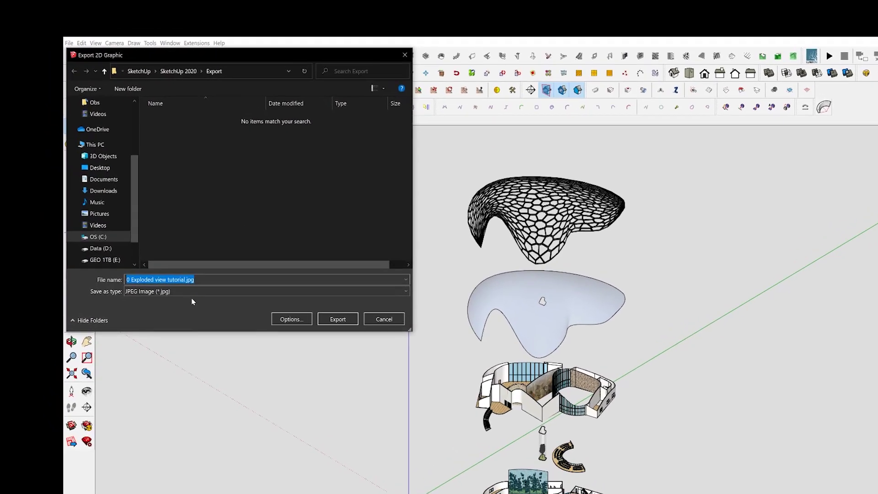
pyautogui.click(205, 309)
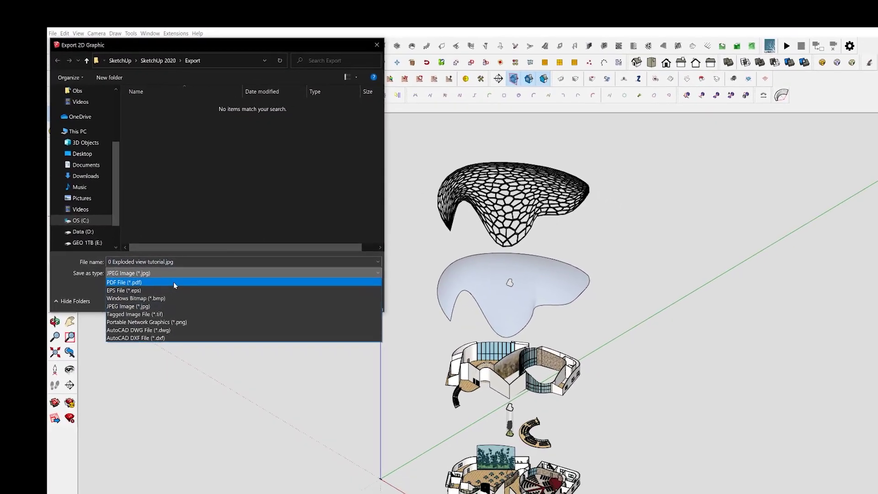
pyautogui.click(174, 282)
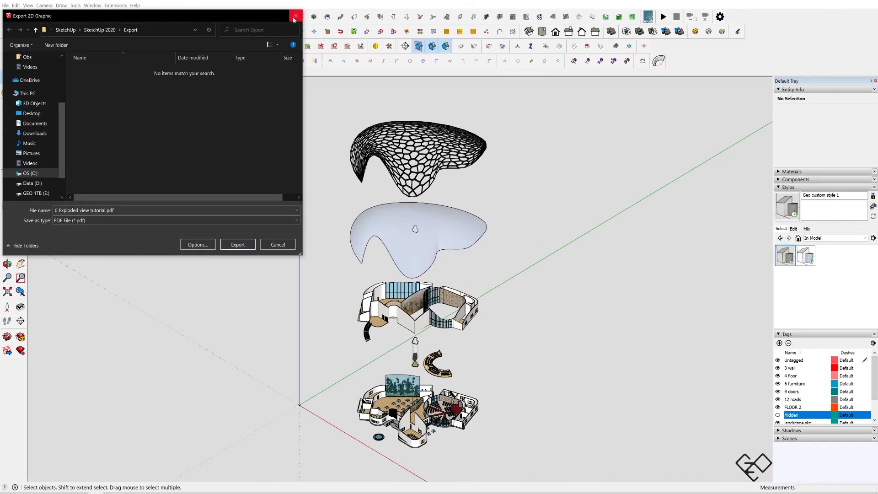
pyautogui.click(294, 19)
# - Look at the spacing and alignment of the exploded roof, wall and floor layers from slightly different angles
pyautogui.scroll(3, 428, 380)
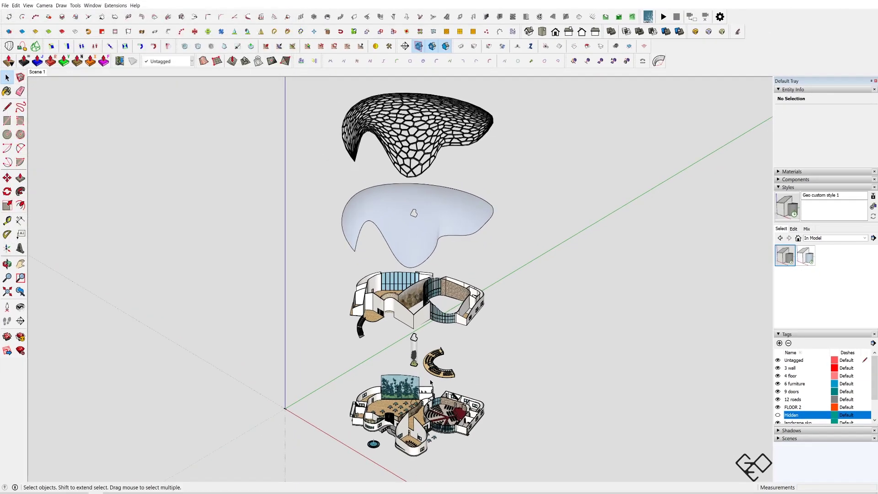
pyautogui.scroll(-2, 428, 379)
pyautogui.scroll(-1, 431, 278)
pyautogui.moveTo(411, 273); pyautogui.dragTo(398, 292)
pyautogui.moveTo(402, 234); pyautogui.dragTo(320, 224)
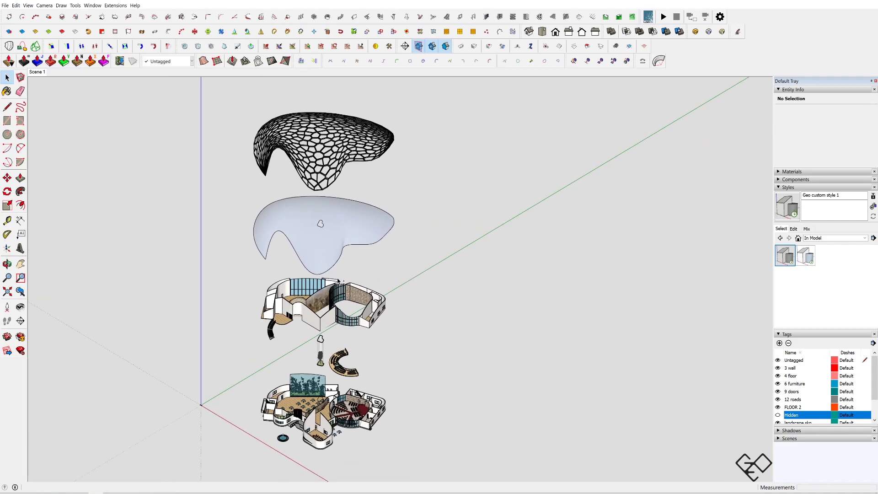
pyautogui.moveTo(454, 301); pyautogui.dragTo(197, 290)
pyautogui.moveTo(353, 185)
pyautogui.mouseDown()
pyautogui.moveTo(339, 243)
pyautogui.moveTo(229, 226)
pyautogui.moveTo(485, 232)
pyautogui.mouseUp()
pyautogui.moveTo(386, 315); pyautogui.dragTo(418, 259)
pyautogui.scroll(-1, 386, 285)
pyautogui.scroll(2, 424, 300)
pyautogui.moveTo(380, 211); pyautogui.dragTo(340, 253)
pyautogui.scroll(-1, 333, 238)
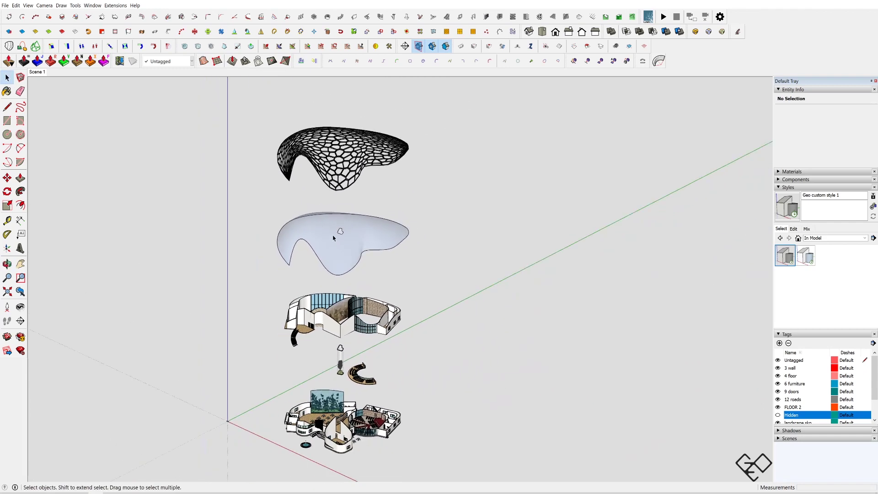
# - Orbit to the other side of the exploded building and inspect the honeycomb roof lattice up close
pyautogui.moveTo(373, 332); pyautogui.dragTo(585, 421)
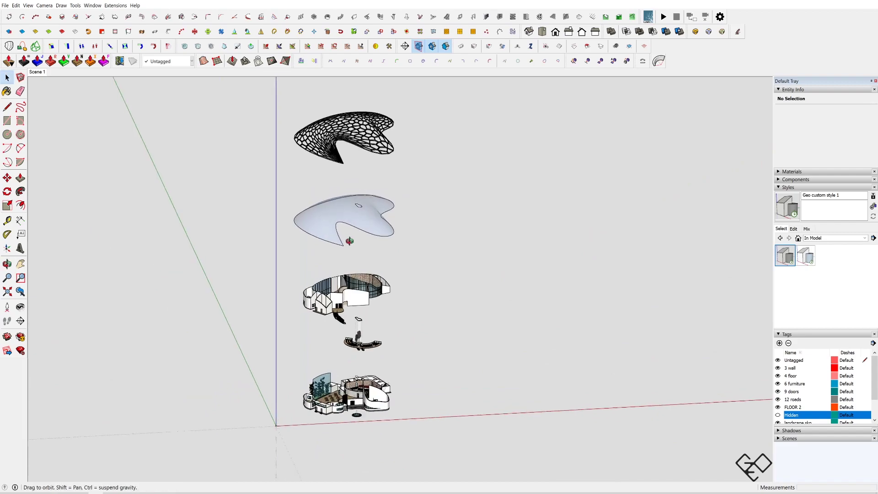
pyautogui.moveTo(356, 245); pyautogui.dragTo(586, 355)
pyautogui.moveTo(330, 246); pyautogui.dragTo(445, 209)
pyautogui.scroll(8, 445, 209)
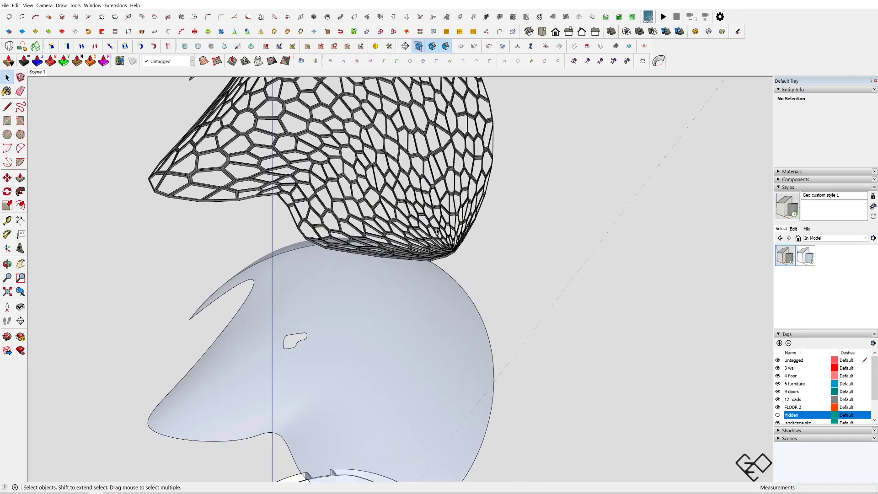
pyautogui.scroll(10, 440, 239)
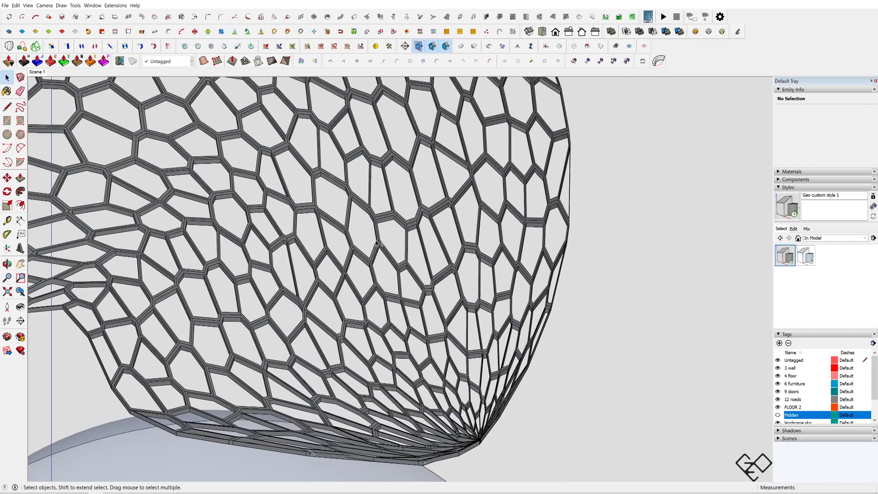
pyautogui.moveTo(376, 243); pyautogui.dragTo(323, 225)
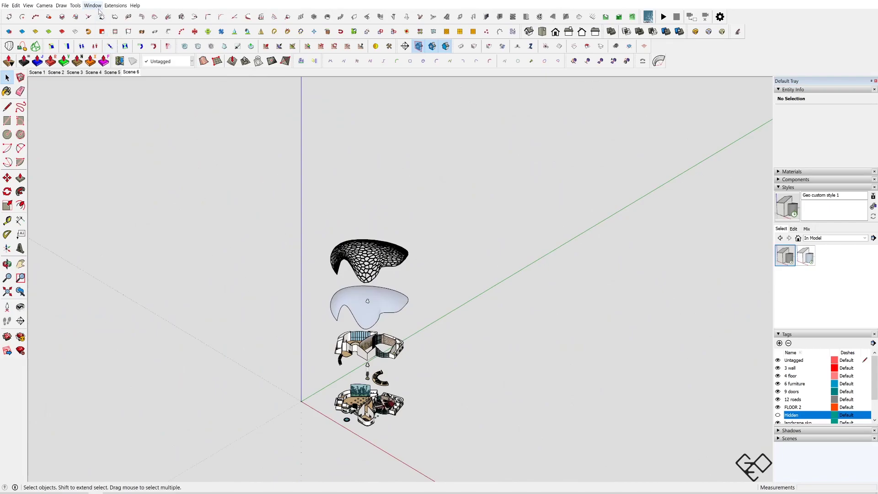
# - Check the scene transition and scene delay settings in the model's animation information
pyautogui.click(99, 9)
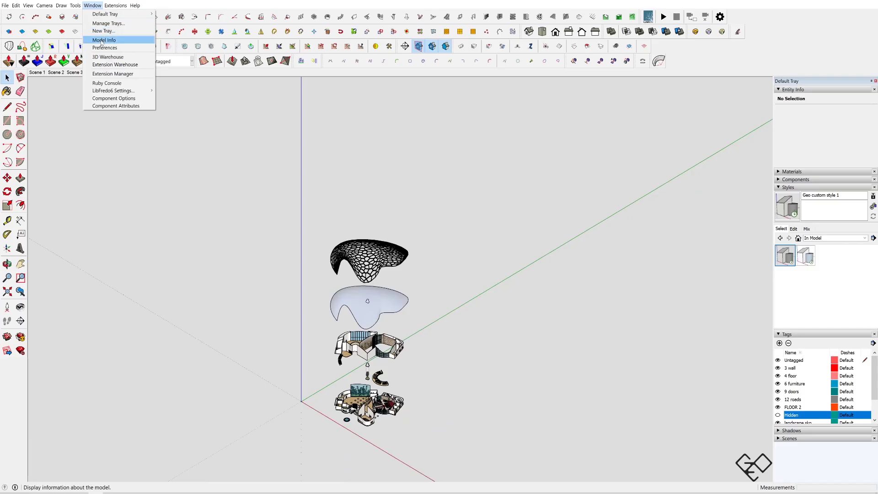
pyautogui.click(101, 41)
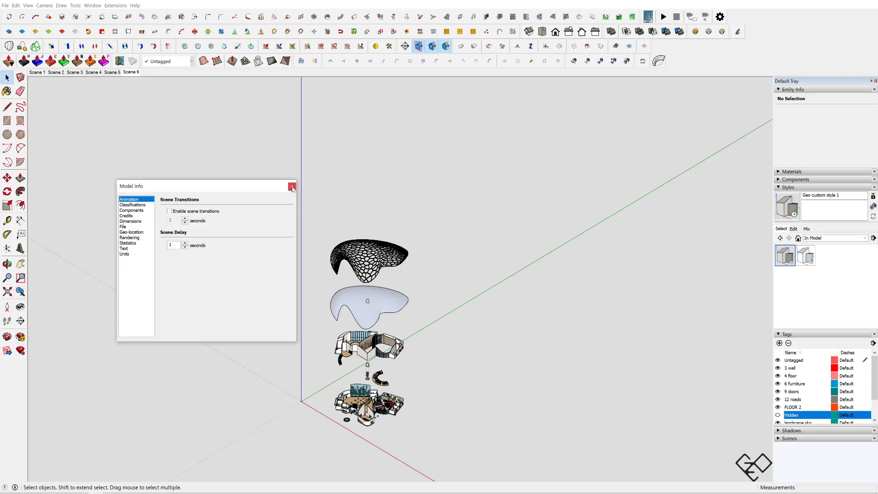
pyautogui.click(532, 131)
pyautogui.scroll(-1, 477, 318)
pyautogui.moveTo(476, 317); pyautogui.dragTo(364, 256)
pyautogui.moveTo(350, 191); pyautogui.dragTo(225, 302)
pyautogui.scroll(1, 427, 303)
pyautogui.moveTo(427, 303)
pyautogui.mouseDown()
pyautogui.moveTo(520, 299)
pyautogui.moveTo(457, 290)
pyautogui.moveTo(460, 309)
pyautogui.moveTo(414, 293)
pyautogui.mouseUp()
pyautogui.press('space')
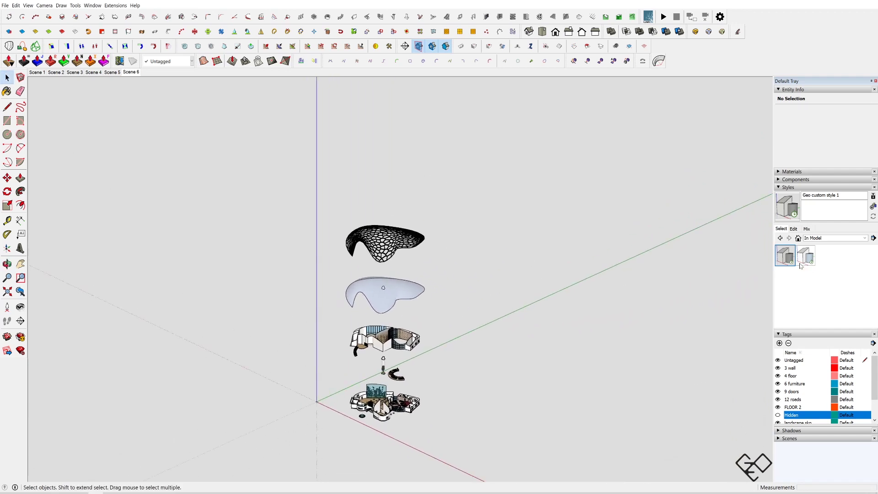
pyautogui.scroll(2, 384, 335)
pyautogui.moveTo(384, 335); pyautogui.dragTo(396, 357)
pyautogui.scroll(-1, 439, 340)
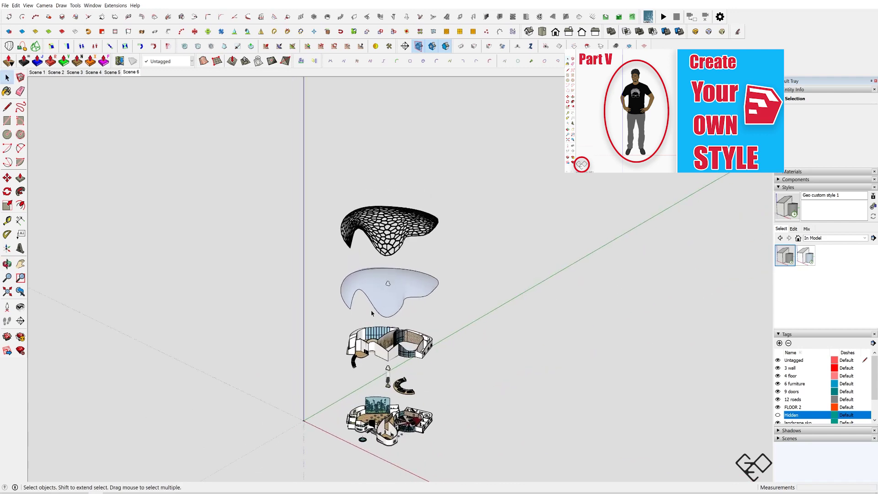
pyautogui.scroll(-2, 365, 313)
pyautogui.moveTo(306, 317); pyautogui.dragTo(285, 358)
pyautogui.scroll(1, 411, 291)
pyautogui.scroll(3, 308, 308)
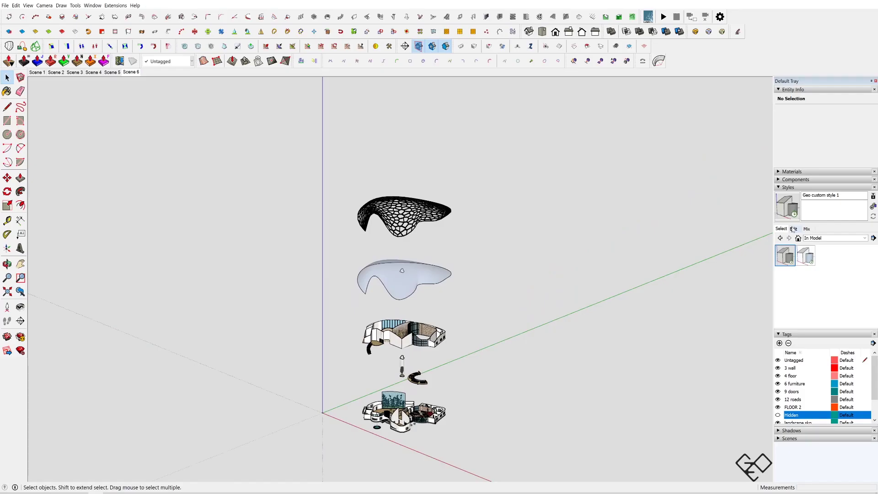
pyautogui.click(577, 171)
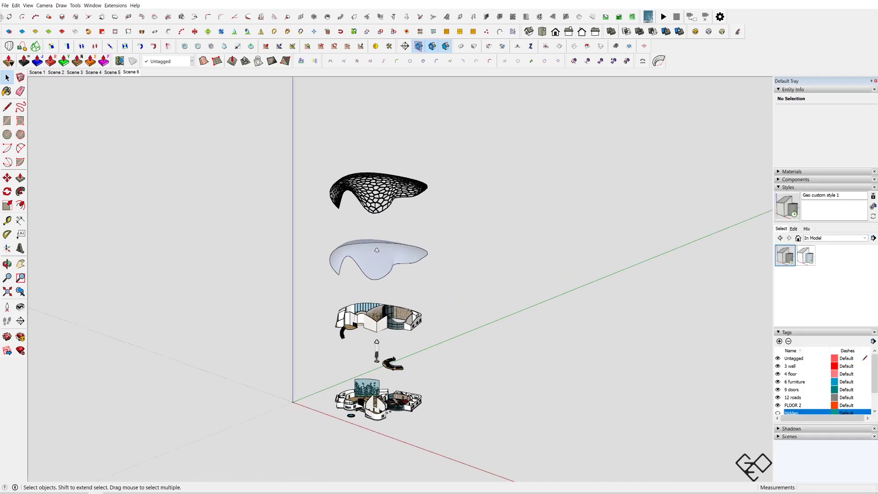
# - Export the model's scenes as an animation in PNG image set format at 1080p Full HD resolution
pyautogui.click(5, 6)
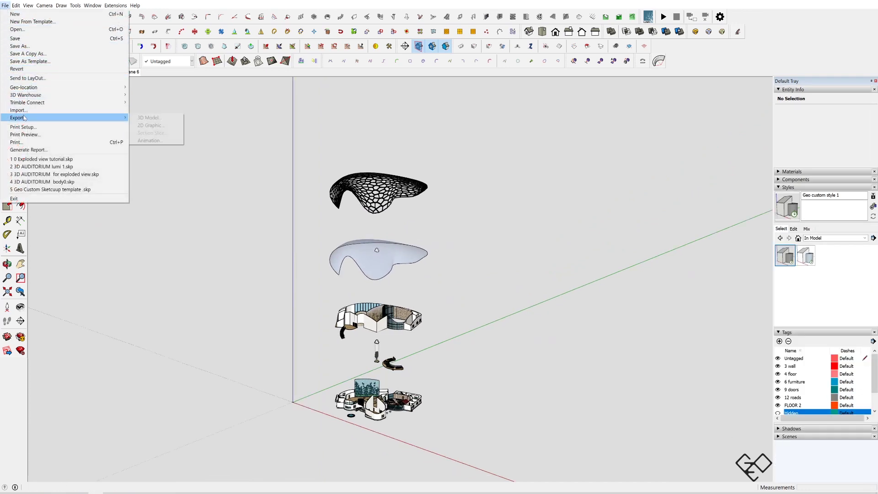
pyautogui.click(165, 141)
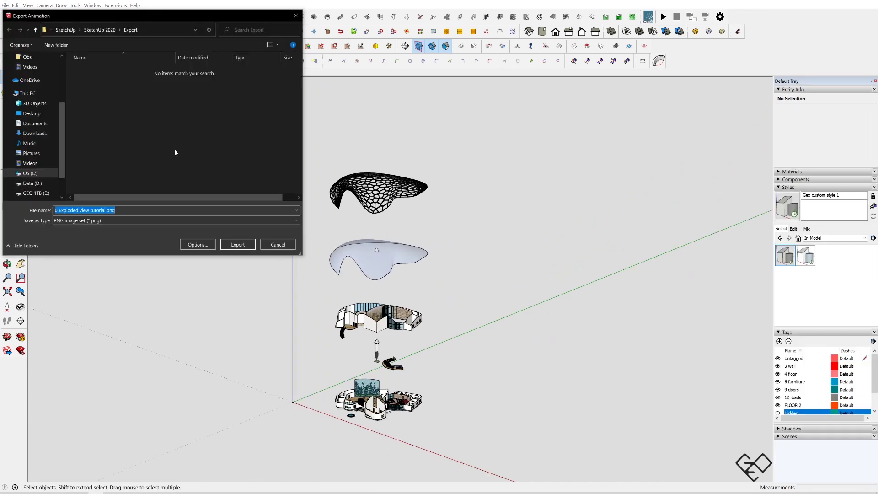
pyautogui.click(104, 221)
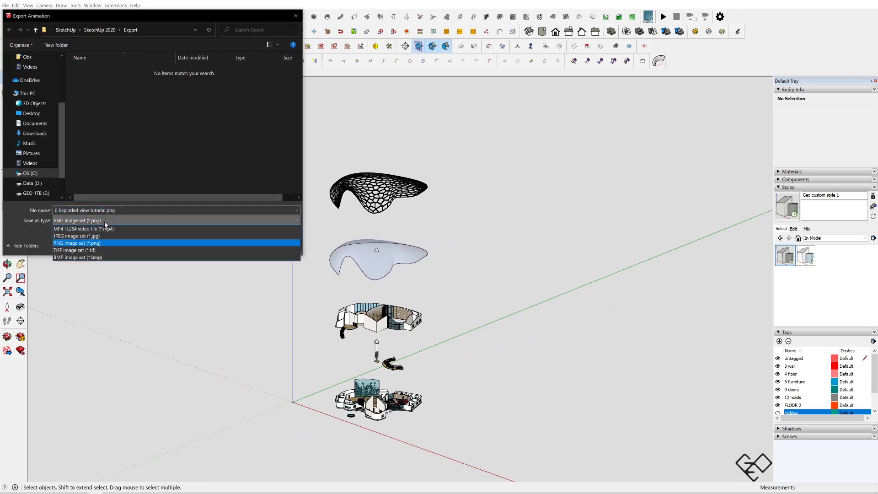
pyautogui.click(103, 243)
pyautogui.click(198, 245)
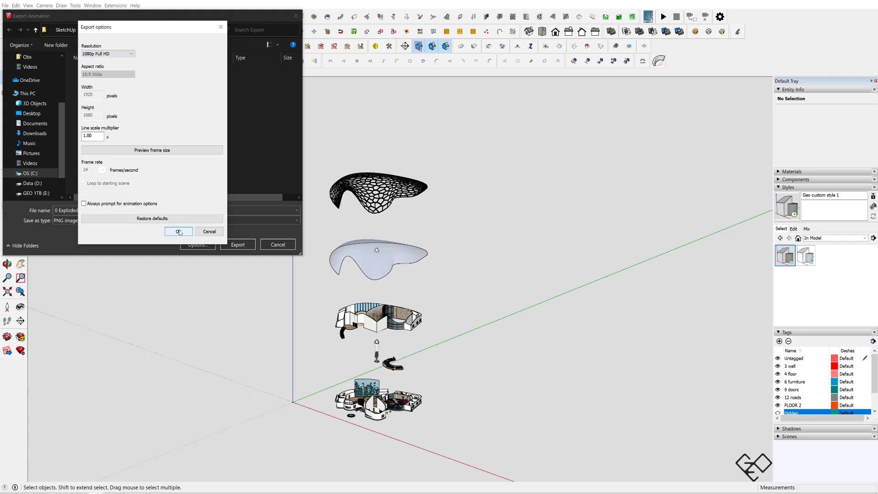
pyautogui.click(179, 232)
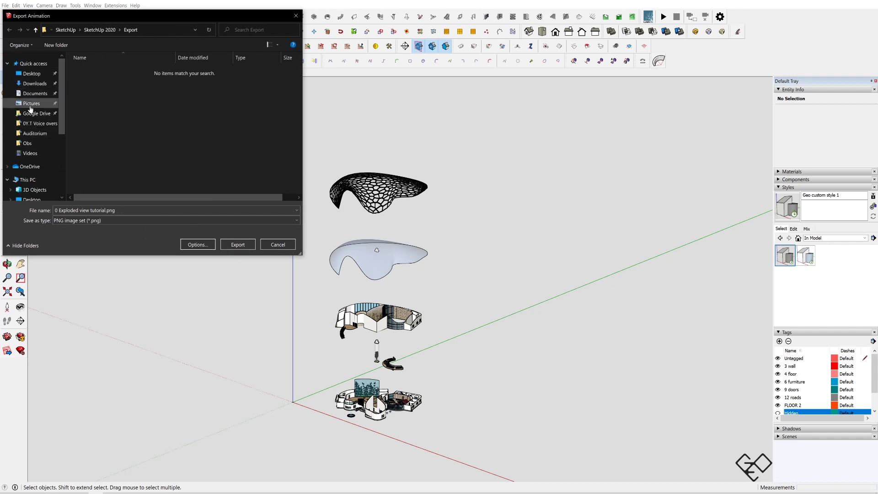
pyautogui.doubleClick(92, 80)
pyautogui.click(238, 244)
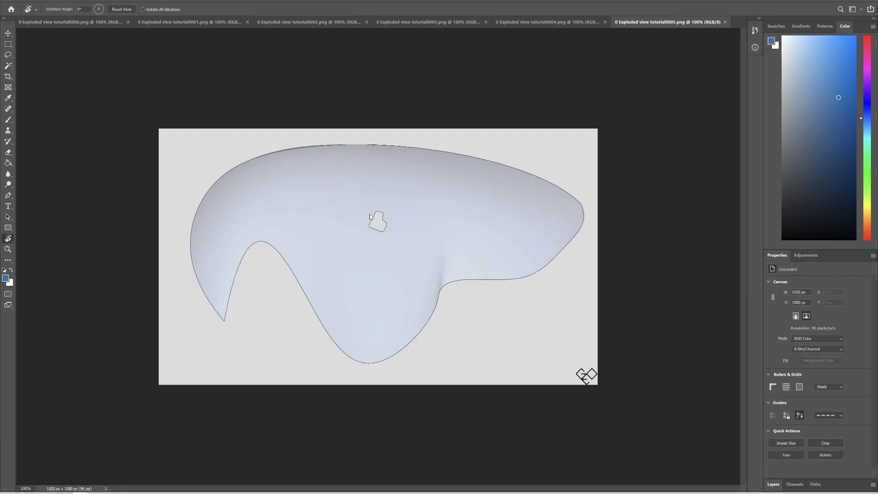
# - Switch to Photoshop and create a new portrait A3 document, 297 x 420 mm at 300 pixels per inch
pyautogui.click(16, 2)
pyautogui.click(21, 8)
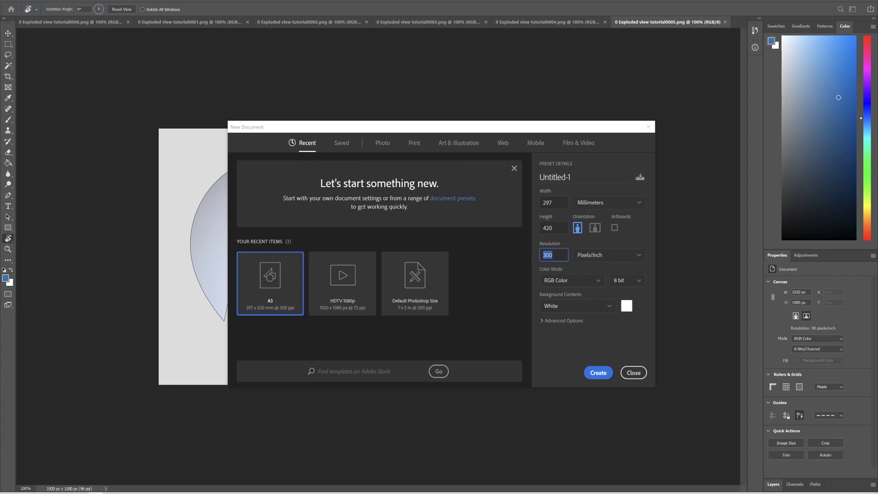
pyautogui.click(599, 373)
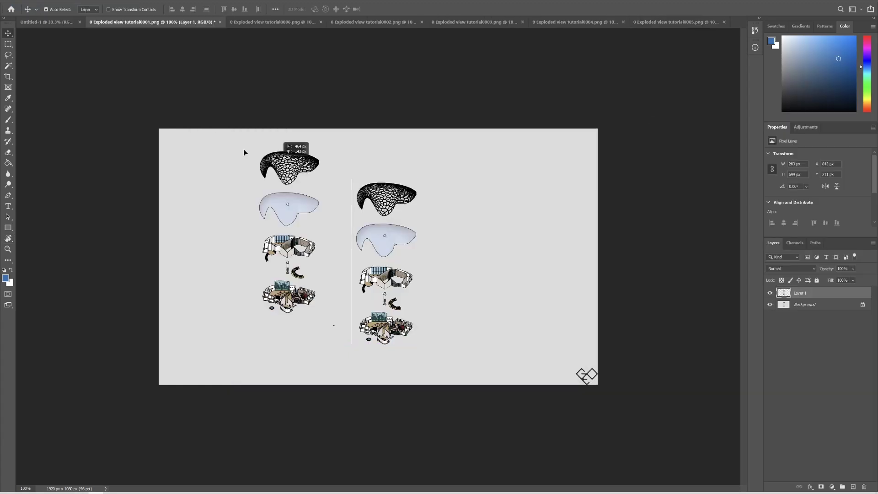
# - Place the full exploded view from tutorial0001.png on the A3 page and enlarge it to fill most of the page height
pyautogui.moveTo(243, 149); pyautogui.dragTo(446, 314)
pyautogui.hotkey('ctrl', 't')
pyautogui.moveTo(411, 231); pyautogui.dragTo(356, 259)
pyautogui.press('Return')
pyautogui.hotkey('ctrl', 't')
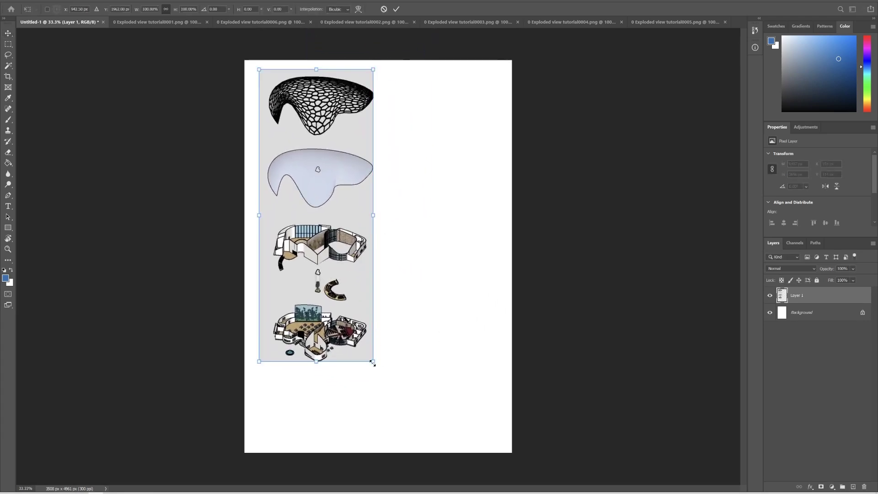
pyautogui.moveTo(373, 363); pyautogui.dragTo(394, 402)
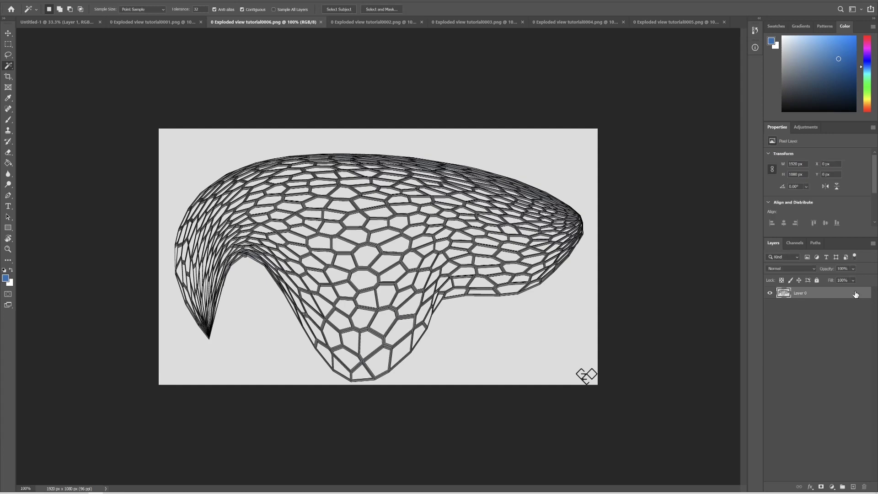
# - Delete the grey background outside the honeycomb roof in tutorial0006.png with the Magic Wand
pyautogui.click(550, 173)
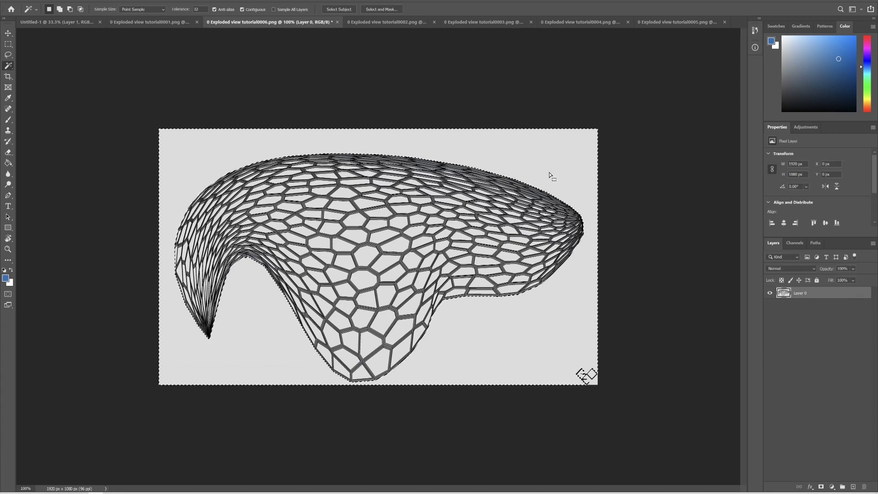
pyautogui.press('Delete')
pyautogui.hotkey('ctrl', 'd')
pyautogui.scroll(5, 357, 247)
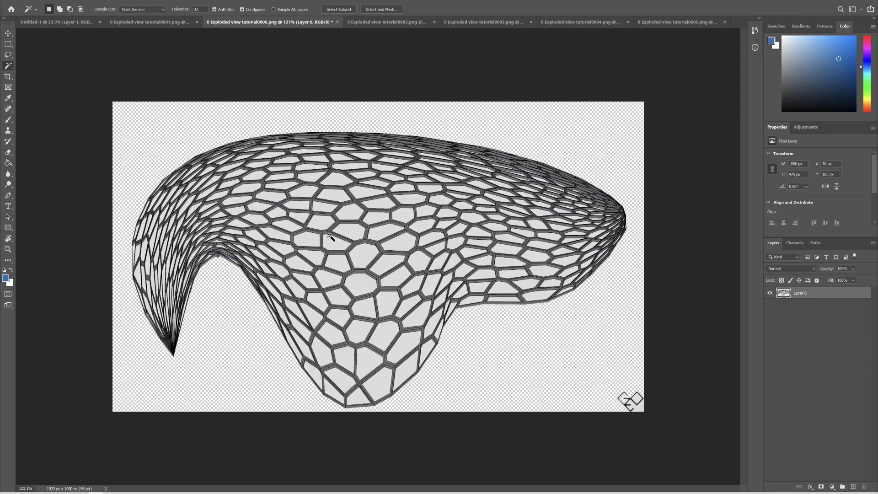
pyautogui.scroll(4, 448, 238)
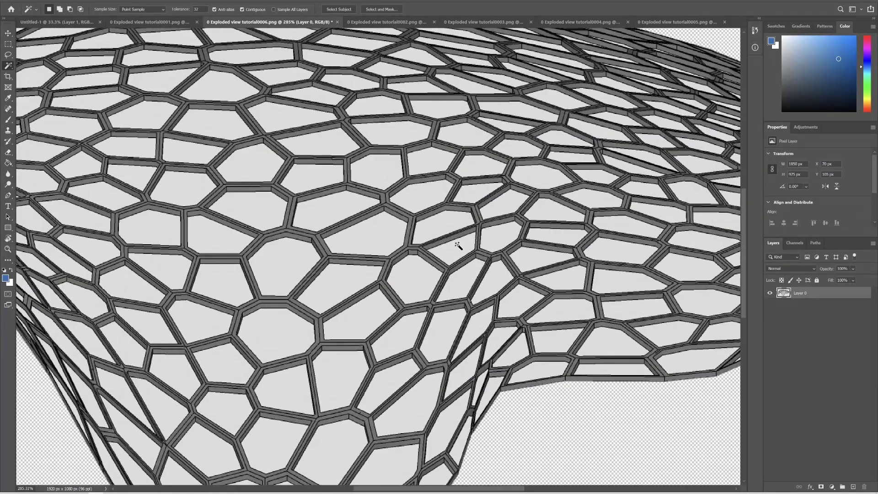
pyautogui.click(449, 232)
pyautogui.click(339, 211)
pyautogui.click(59, 9)
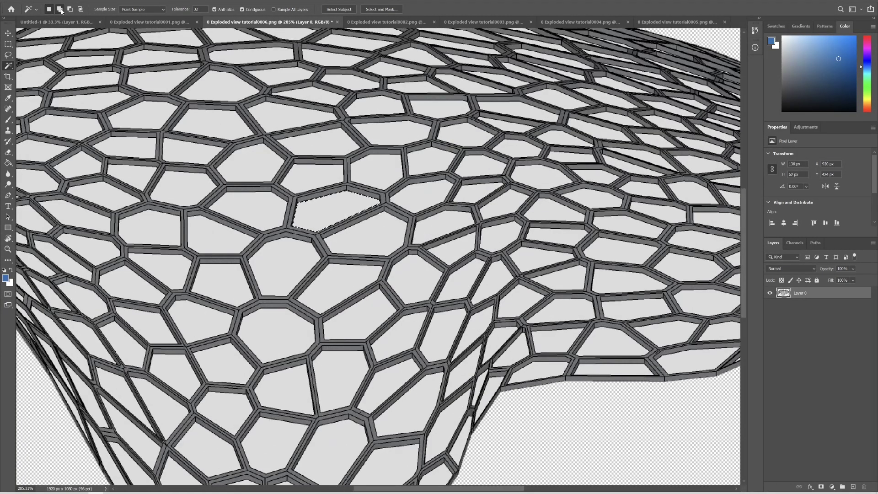
pyautogui.click(238, 202)
pyautogui.click(247, 175)
pyautogui.click(200, 182)
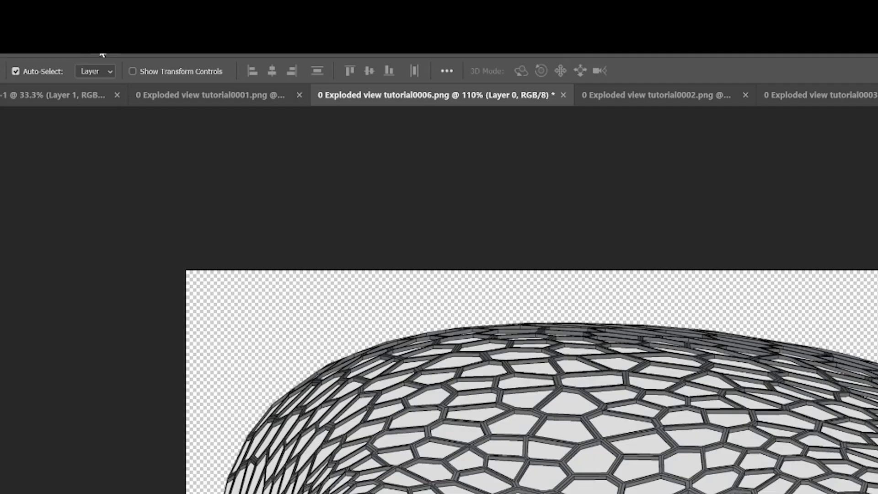
# - Select the grey inside the honeycomb cells using Color Range with a fuzziness of 136 and delete it
pyautogui.click(102, 54)
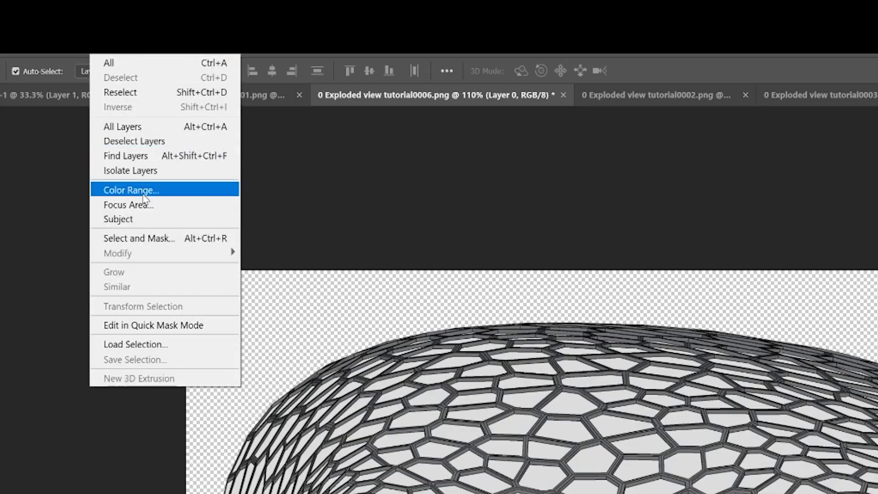
pyautogui.click(142, 190)
pyautogui.moveTo(625, 214); pyautogui.dragTo(629, 288)
pyautogui.moveTo(603, 334); pyautogui.dragTo(677, 340)
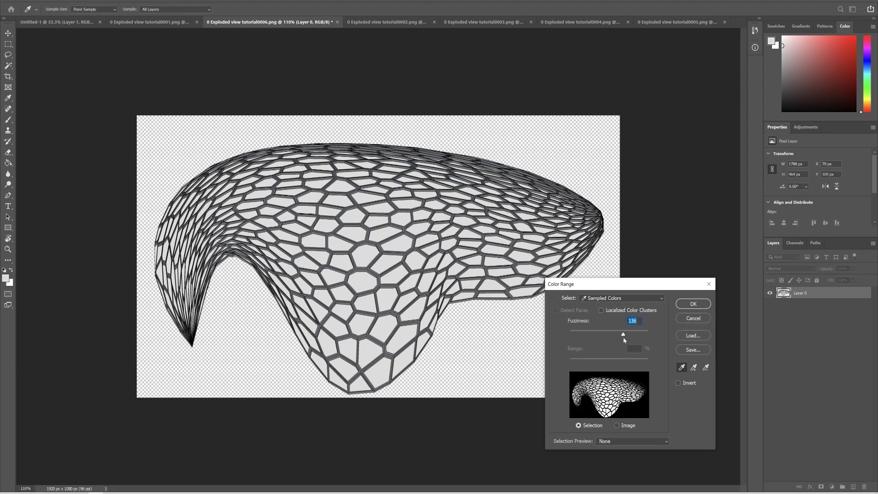
pyautogui.click(679, 305)
pyautogui.press('Delete')
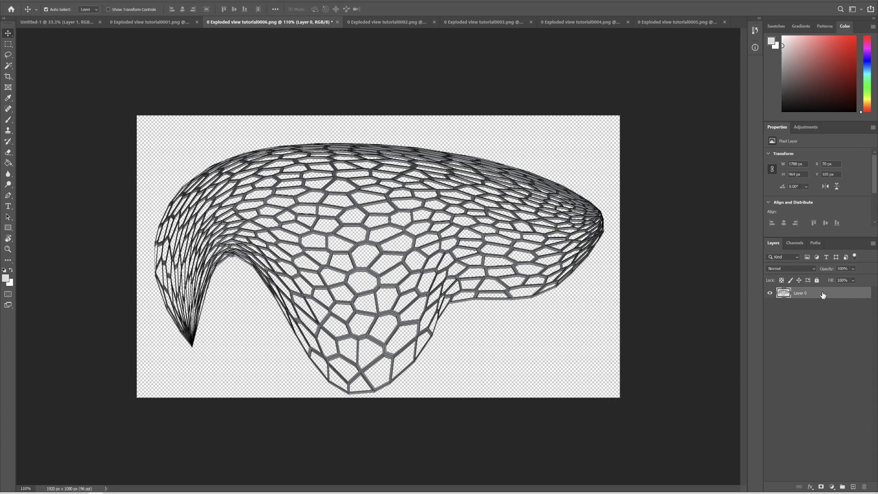
# - Convert the honeycomb roof layer to a smart object and enlarge it proportionally to 1850 px wide
pyautogui.rightClick(821, 293)
pyautogui.click(749, 258)
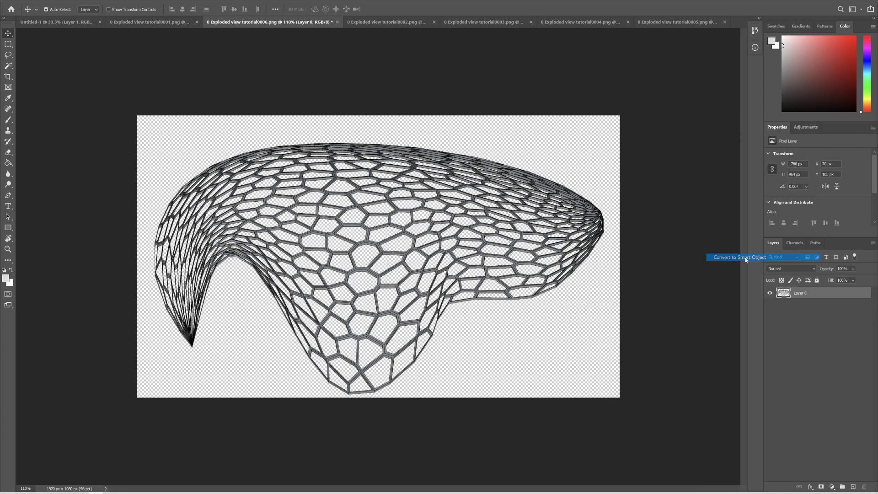
pyautogui.hotkey('ctrl', 't')
pyautogui.moveTo(603, 143)
pyautogui.mouseDown()
pyautogui.moveTo(568, 173)
pyautogui.moveTo(610, 136)
pyautogui.mouseUp()
pyautogui.press('Return')
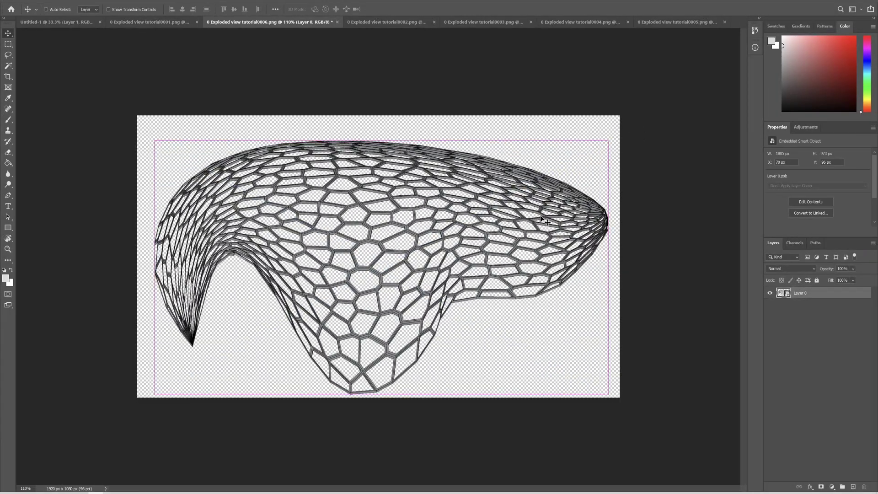
pyautogui.hotkey('ctrl', 't')
pyautogui.moveTo(610, 267); pyautogui.dragTo(620, 268)
pyautogui.press('Return')
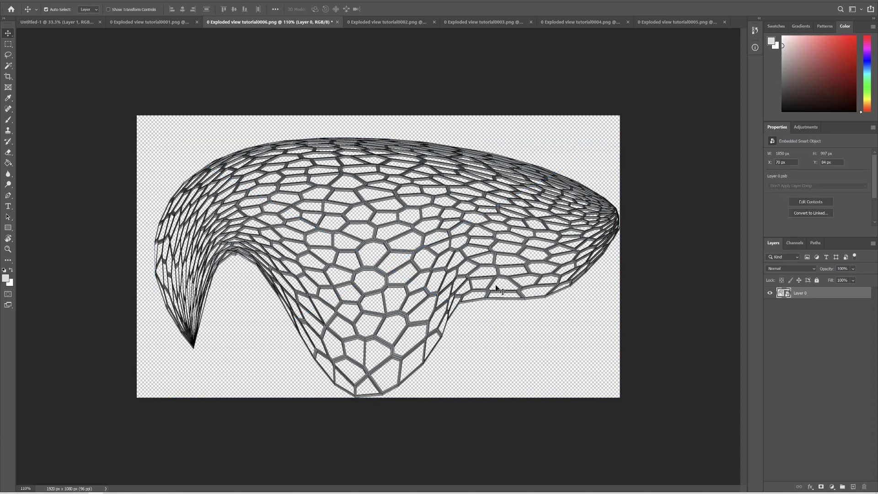
# - In tutorial0002.png, delete the grey background around the building floor and clear the unwanted rectangular area above it
pyautogui.click(386, 22)
pyautogui.moveTo(422, 177); pyautogui.dragTo(439, 177)
pyautogui.click(467, 206)
pyautogui.press('w')
pyautogui.click(532, 196)
pyautogui.press('Delete')
pyautogui.hotkey('ctrl', 'd')
pyautogui.press('v')
pyautogui.moveTo(454, 291); pyautogui.dragTo(467, 291)
pyautogui.press('m')
pyautogui.moveTo(508, 149); pyautogui.dragTo(406, 110)
pyautogui.press('Delete')
# - In tutorial0003.png, keep only the area with the tree shaft and curved seating and delete everything around it
pyautogui.click(471, 23)
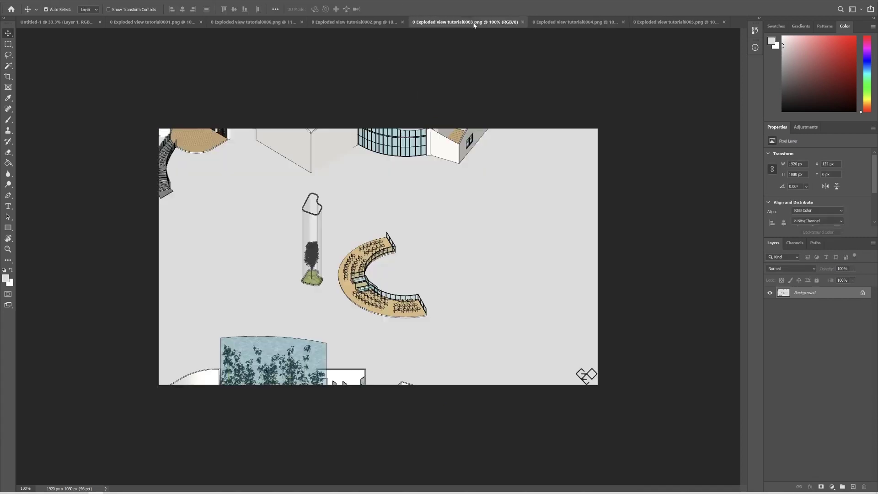
pyautogui.moveTo(277, 184); pyautogui.dragTo(452, 323)
pyautogui.hotkey('ctrl', 'shift', 'i')
pyautogui.press('Delete')
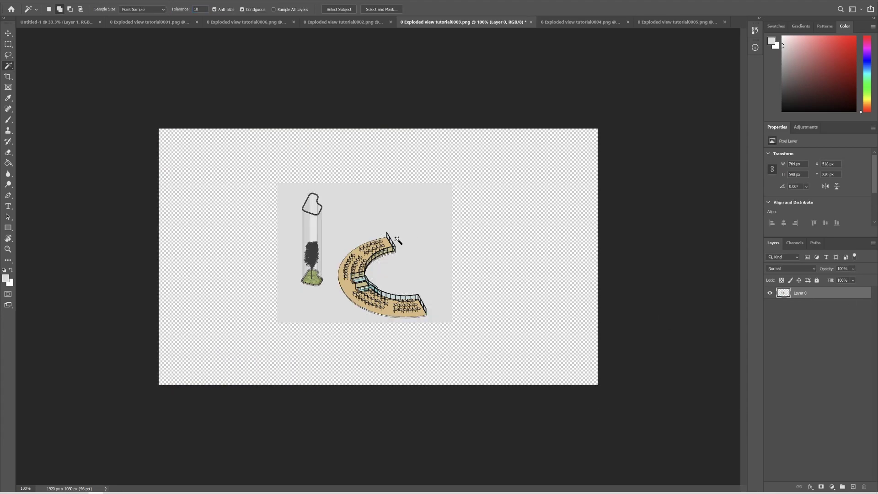
pyautogui.press('v')
# - In tutorial0004.png, delete the rectangular area at the lower middle of the image, below the upper-floor walls
pyautogui.click(564, 23)
pyautogui.click(453, 22)
pyautogui.click(352, 22)
pyautogui.click(555, 22)
pyautogui.moveTo(439, 192); pyautogui.dragTo(458, 192)
pyautogui.click(467, 204)
pyautogui.moveTo(413, 359); pyautogui.dragTo(452, 358)
pyautogui.press('m')
pyautogui.moveTo(331, 331); pyautogui.dragTo(489, 386)
pyautogui.press('Delete')
# - Try to delete the grey background around the upper-floor walls with the Magic Wand
pyautogui.press('w')
pyautogui.click(553, 355)
pyautogui.press('Delete')
pyautogui.hotkey('ctrl', 'z')
# - Outline the leftover area in the middle of the upper-floor image with the Polygonal Lasso and delete it
pyautogui.hotkey('shift', 'l')
pyautogui.keyDown('alt'); pyautogui.click(423, 243); pyautogui.keyUp('alt')
pyautogui.click(376, 280)
pyautogui.doubleClick(376, 319)
pyautogui.press('Delete')
pyautogui.hotkey('ctrl', 'd')
# - Delete the remaining grey background around and within the upper floor and convert its layer to a smart object
pyautogui.hotkey('ctrl', '0')
pyautogui.press('w')
pyautogui.click(517, 247)
pyautogui.press('Delete')
pyautogui.click(388, 263)
pyautogui.press('Delete')
pyautogui.hotkey('ctrl', 'd')
pyautogui.press('v')
pyautogui.rightClick(835, 296)
pyautogui.click(746, 256)
# - In tutorial0005.png, delete the grey background around the roof shell, inside its small opening, and the corner logo
pyautogui.click(657, 22)
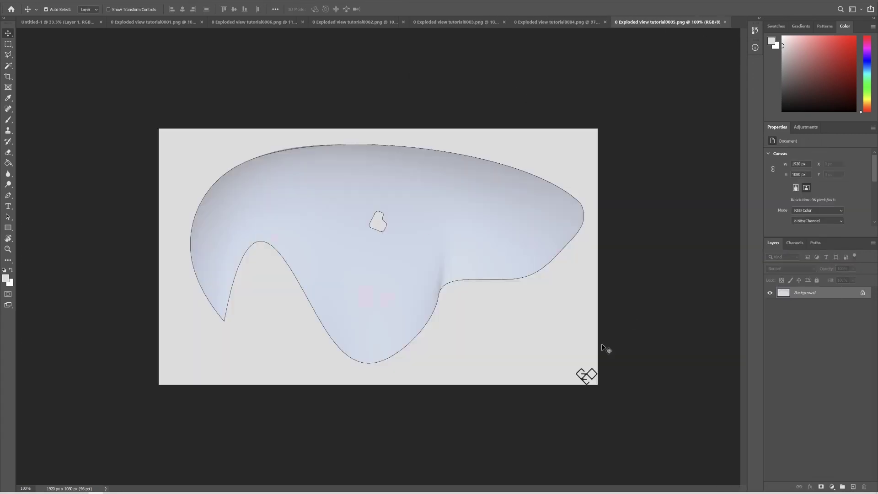
pyautogui.press('w')
pyautogui.click(506, 325)
pyautogui.click(864, 292)
pyautogui.press('Delete')
pyautogui.keyDown('shift'); pyautogui.click(380, 226); pyautogui.keyUp('shift')
pyautogui.press('Delete')
pyautogui.press('m')
pyautogui.moveTo(571, 365); pyautogui.dragTo(610, 384)
pyautogui.press('Delete')
pyautogui.hotkey('ctrl', 'd')
pyautogui.press('v')
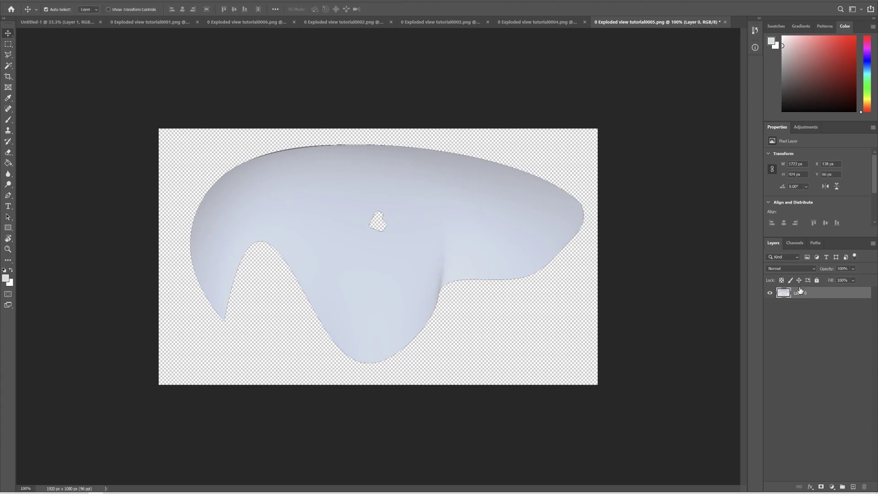
# - Convert the roof shell layer to a smart object
pyautogui.rightClick(835, 292)
pyautogui.click(746, 257)
pyautogui.click(839, 322)
pyautogui.hotkey('ctrl', 's')
pyautogui.press('Escape')
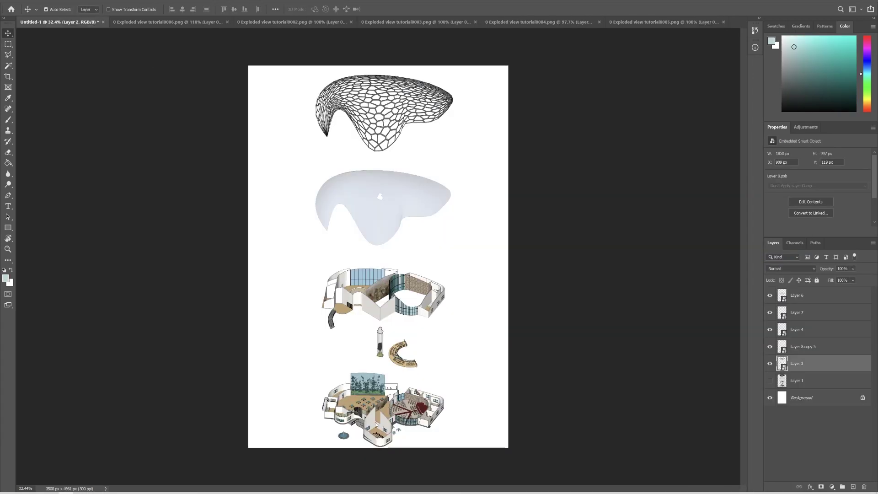
# - Move the floors, roof shell and honeycomb lattice vertically closer together and bring the lattice layer to the top of the stack
pyautogui.scroll(4, 376, 424)
pyautogui.moveTo(386, 428); pyautogui.dragTo(386, 403)
pyautogui.moveTo(389, 283); pyautogui.dragTo(389, 316)
pyautogui.moveTo(391, 135); pyautogui.dragTo(390, 227)
pyautogui.scroll(-2, 394, 144)
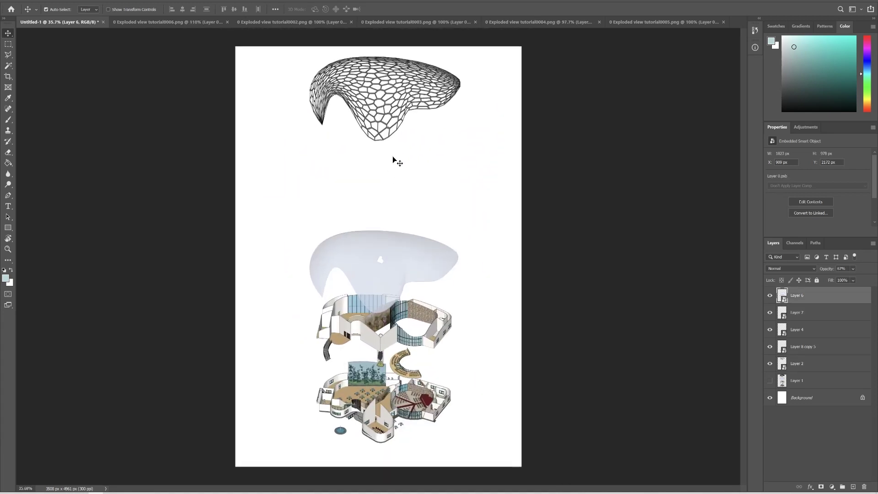
pyautogui.moveTo(403, 121); pyautogui.dragTo(402, 226)
pyautogui.moveTo(823, 364); pyautogui.dragTo(804, 291)
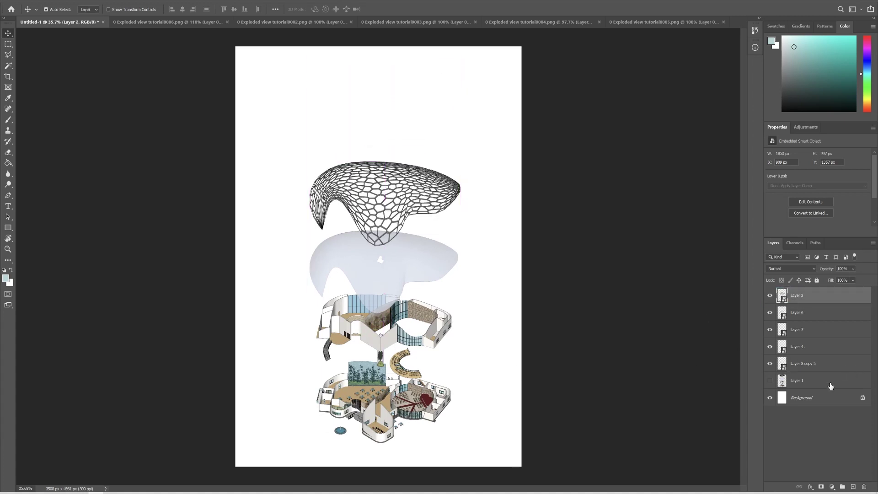
# - Scale up all five building layers together and centre them so they nearly fill the A3 page
pyautogui.keyDown('shift'); pyautogui.click(816, 369); pyautogui.keyUp('shift')
pyautogui.hotkey('ctrl', 't')
pyautogui.moveTo(382, 309); pyautogui.dragTo(336, 210)
pyautogui.moveTo(412, 343); pyautogui.dragTo(477, 458)
pyautogui.moveTo(364, 253); pyautogui.dragTo(386, 239)
pyautogui.press('Return')
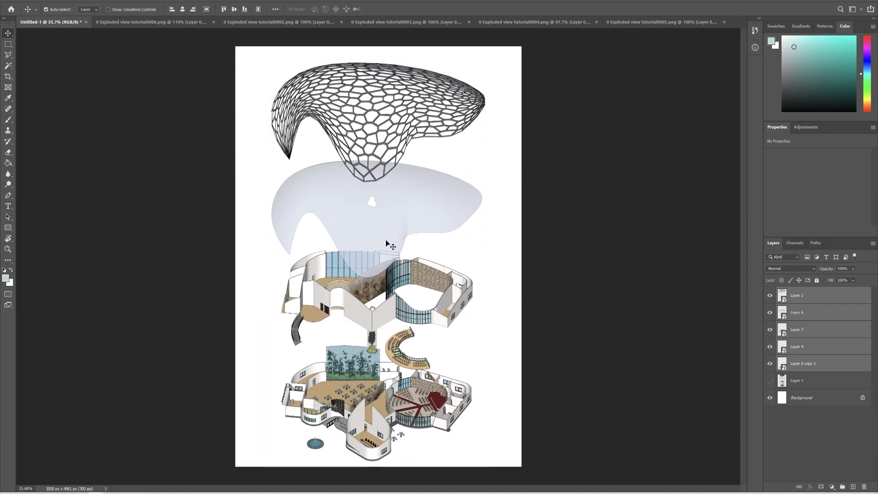
pyautogui.click(567, 293)
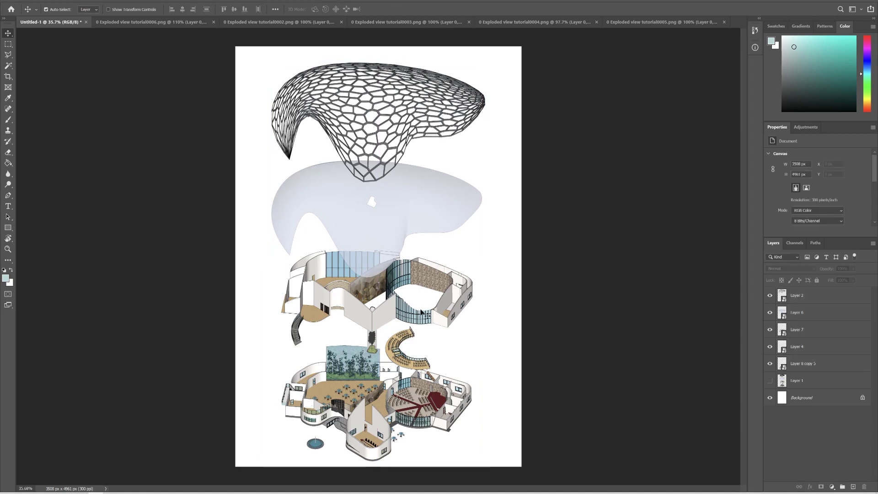
# - Add a layer mask to the upper-floor layer and paint it black at 26% flow over the wall covering the tree shaft
pyautogui.click(421, 313)
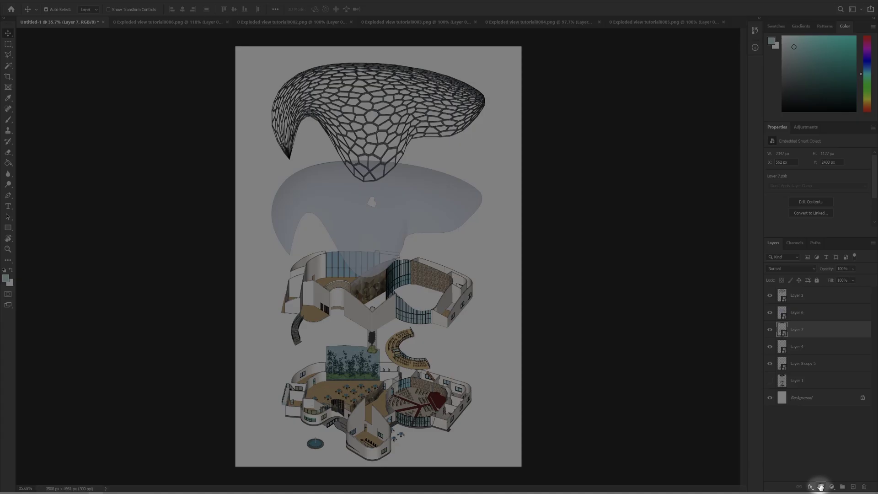
pyautogui.click(821, 487)
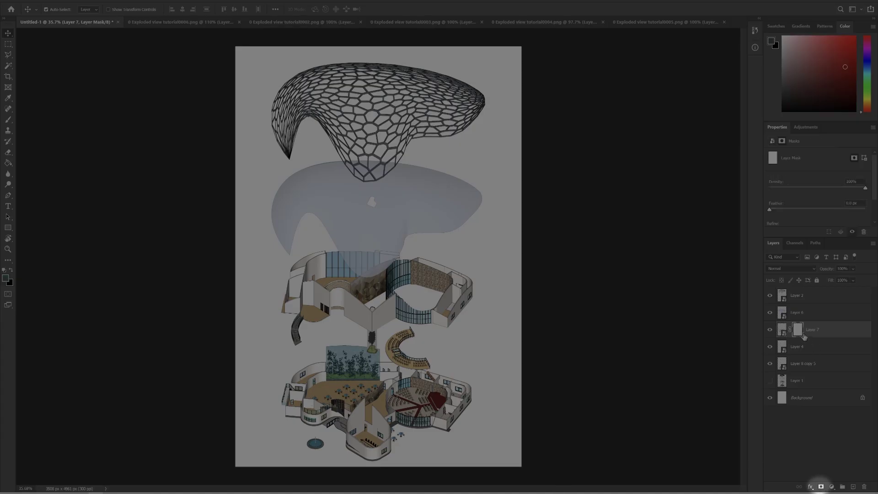
pyautogui.press('b')
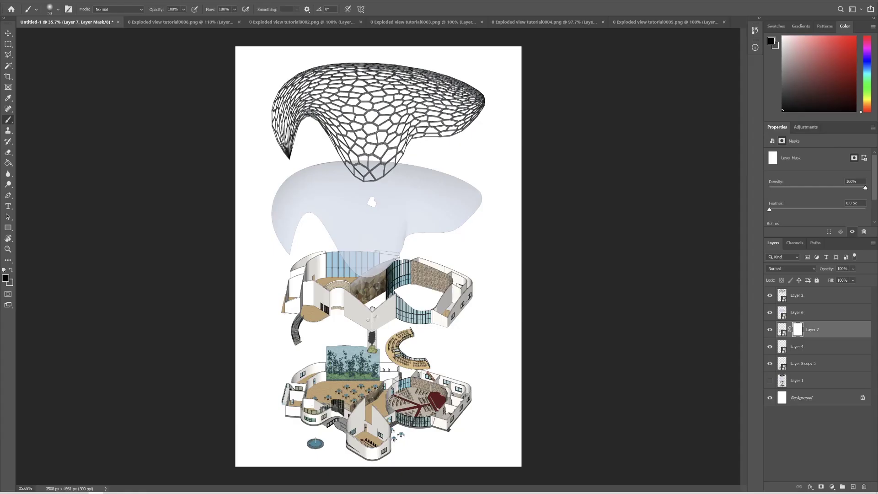
pyautogui.press('x')
pyautogui.click(797, 58)
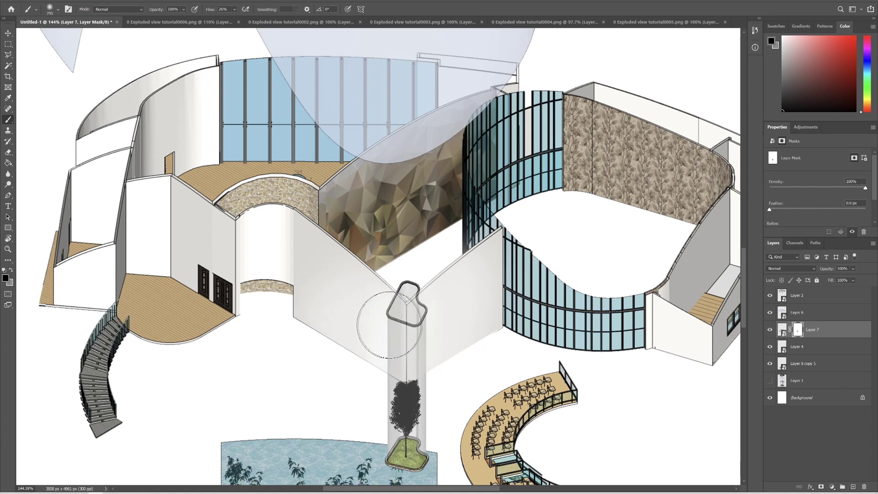
pyautogui.press('z')
pyautogui.moveTo(449, 311)
pyautogui.mouseDown()
pyautogui.moveTo(389, 329)
pyautogui.moveTo(442, 325)
pyautogui.mouseUp()
pyautogui.press('b')
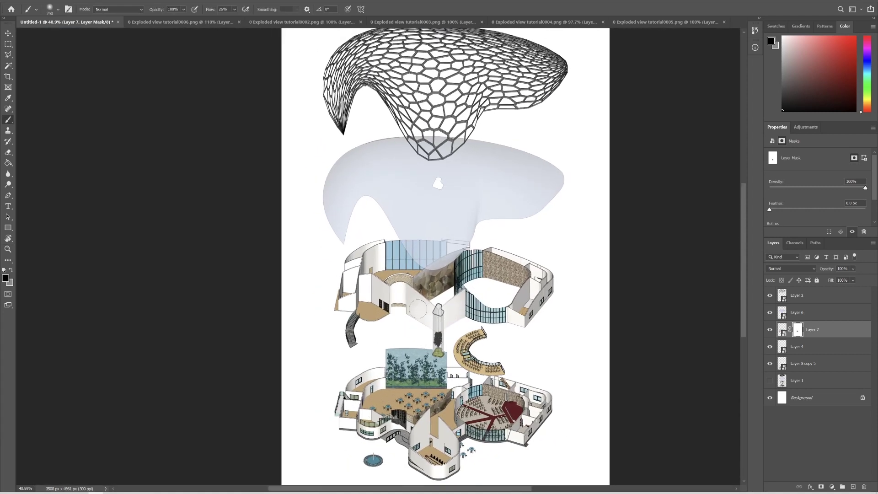
# - Link the five building layers together and put them in a group named Exploded View
pyautogui.rightClick(819, 299)
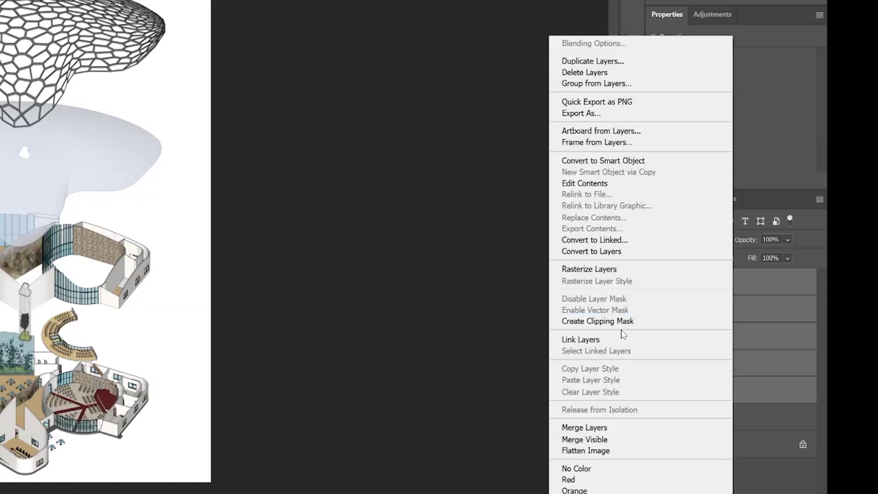
pyautogui.click(745, 333)
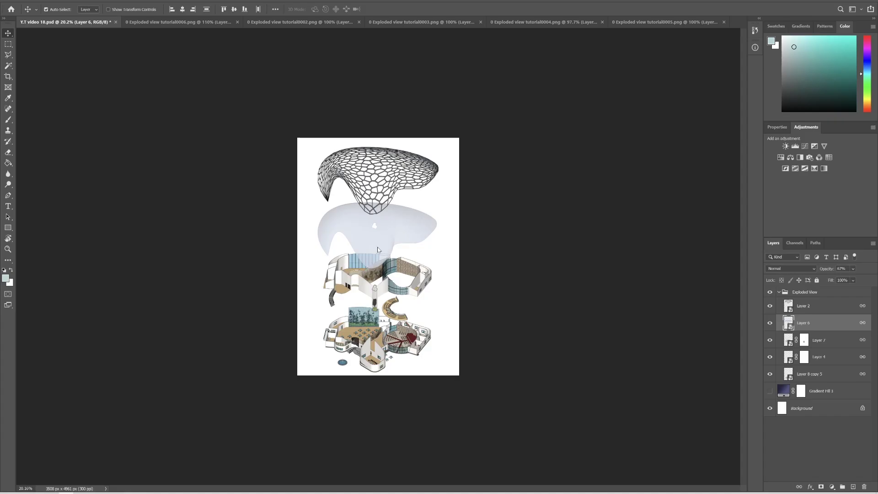
pyautogui.moveTo(386, 250)
pyautogui.mouseDown()
pyautogui.moveTo(376, 250)
pyautogui.moveTo(372, 221)
pyautogui.moveTo(385, 256)
pyautogui.moveTo(383, 243)
pyautogui.mouseUp()
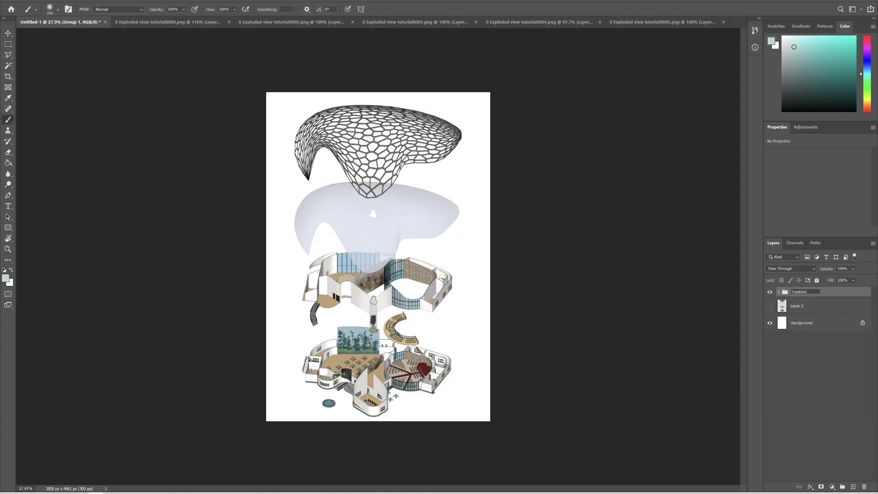
pyautogui.write('w')
pyautogui.press('Return')
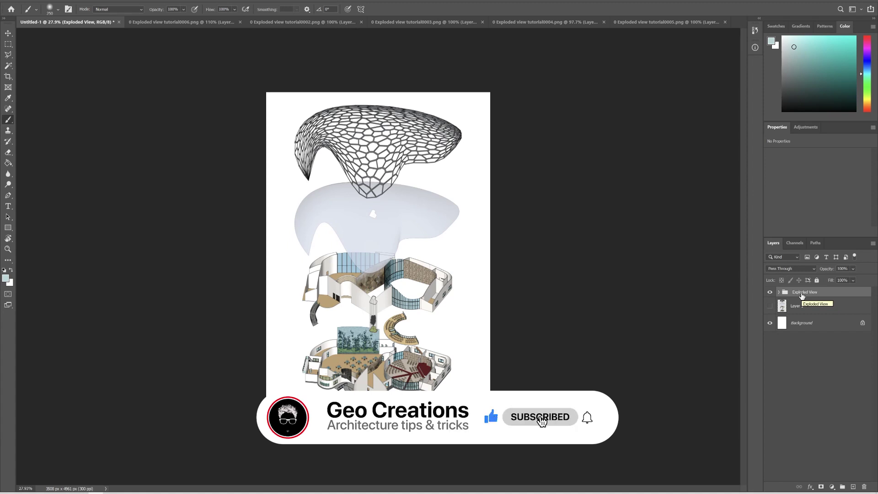
# - Add a Gradient fill layer above the Background using the Foreground to Background preset from Basics
pyautogui.click(812, 365)
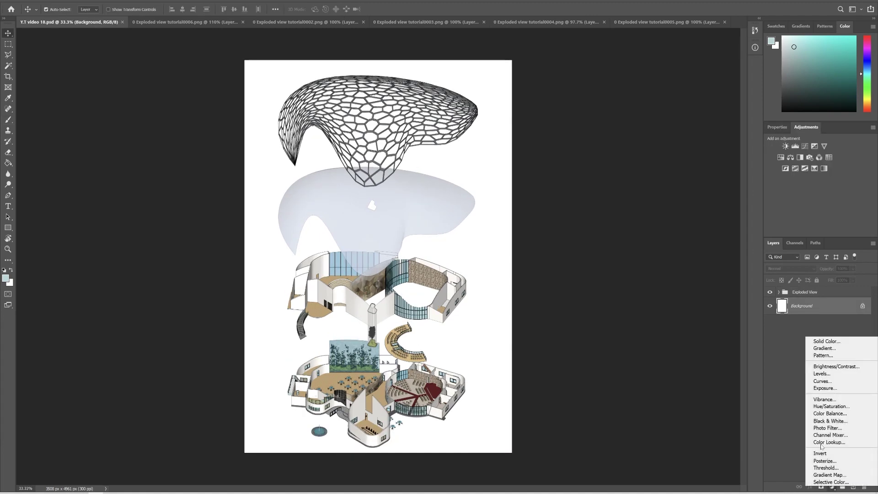
pyautogui.click(819, 350)
pyautogui.click(423, 130)
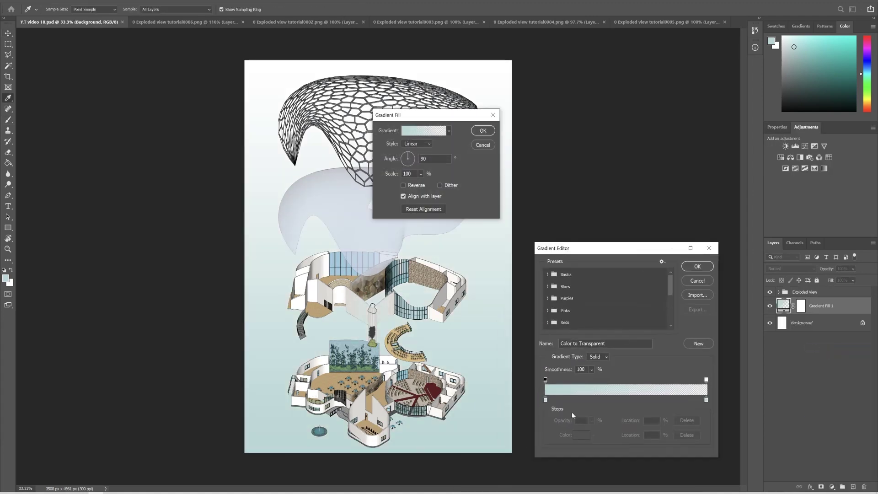
pyautogui.click(548, 274)
pyautogui.click(558, 287)
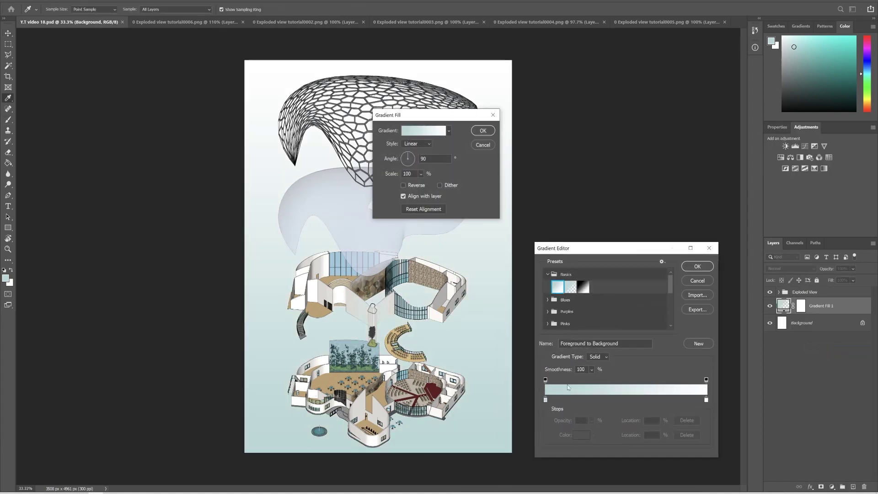
# - Set the fill gradient's start colour stop to a dark navy blue
pyautogui.doubleClick(545, 400)
pyautogui.write('29415c')
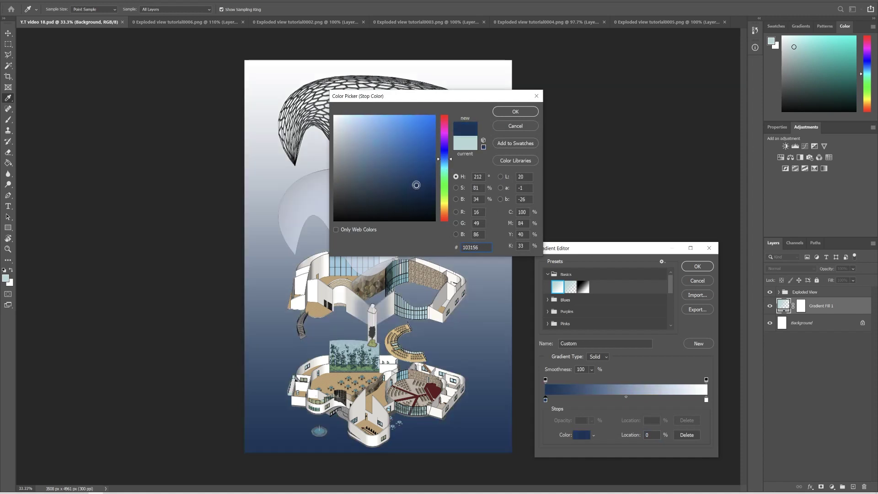
pyautogui.click(385, 181)
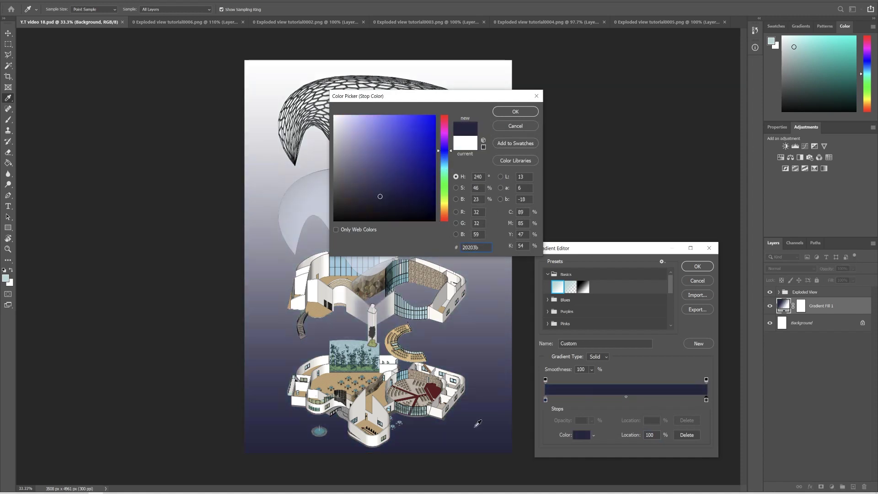
# - Set the fill gradient's end colour stop to muted violet-blue #555681 and apply the linear gradient fill
pyautogui.click(375, 176)
pyautogui.moveTo(376, 181); pyautogui.dragTo(368, 168)
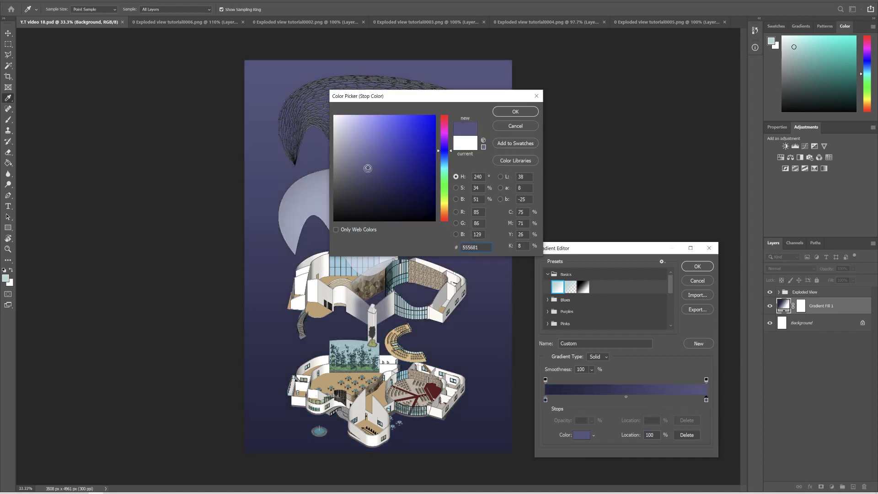
pyautogui.click(536, 96)
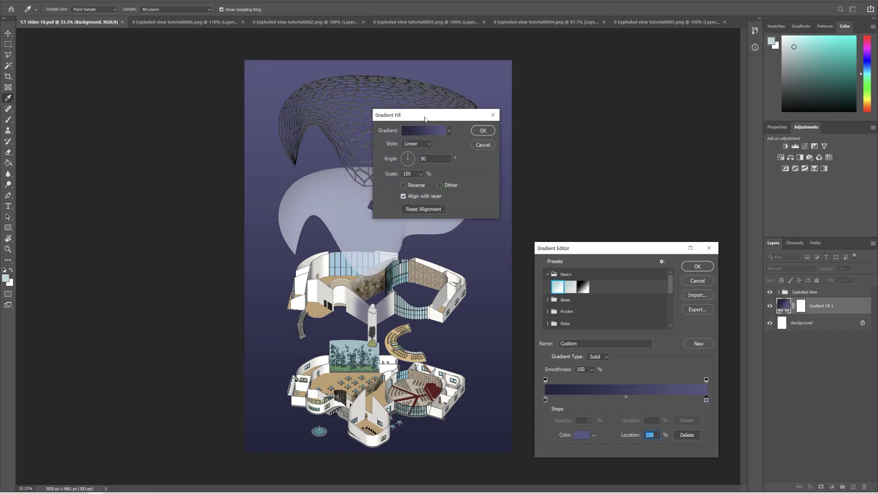
pyautogui.press('Return')
pyautogui.press('Return')
pyautogui.press('v')
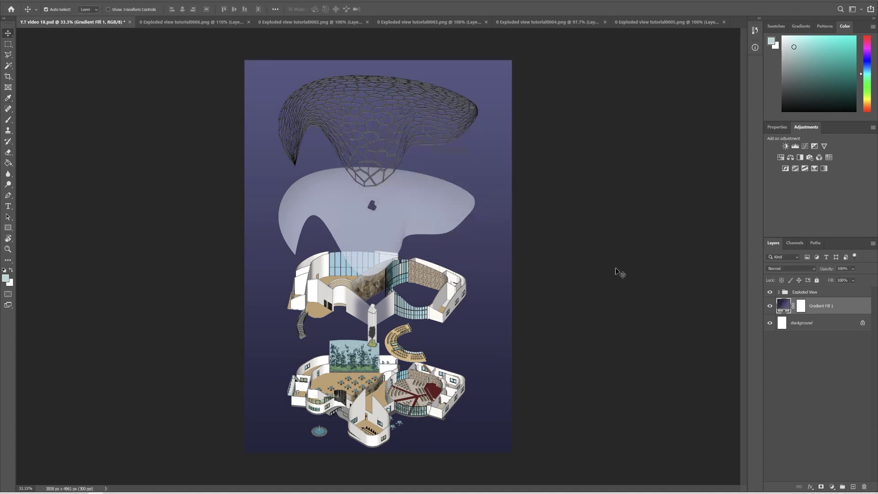
# - Examine how the honeycomb lattice of the Exploded View group reads against the dark gradient background
pyautogui.click(815, 293)
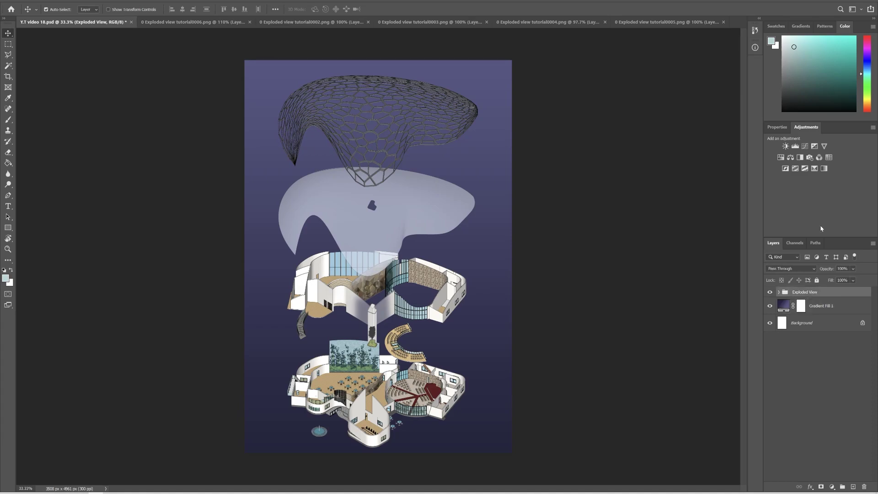
pyautogui.click(779, 291)
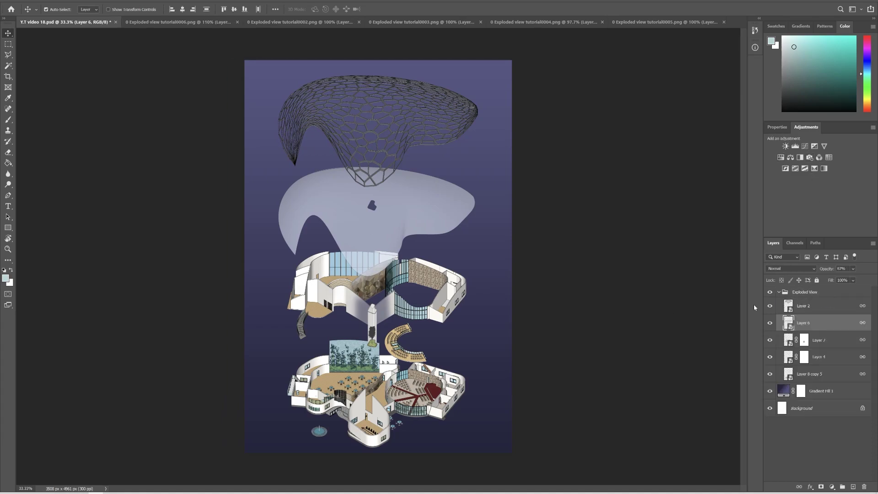
pyautogui.click(779, 292)
pyautogui.scroll(2, 347, 189)
pyautogui.scroll(4, 379, 205)
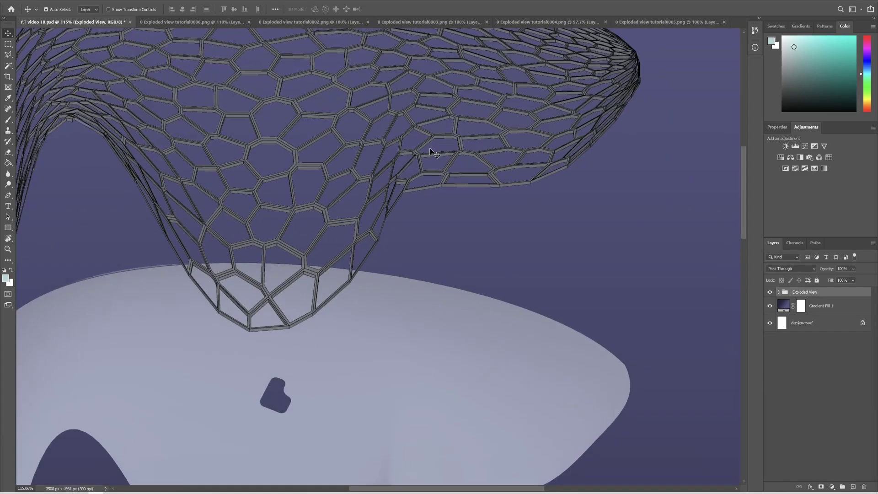
pyautogui.scroll(-4, 394, 218)
pyautogui.click(437, 246)
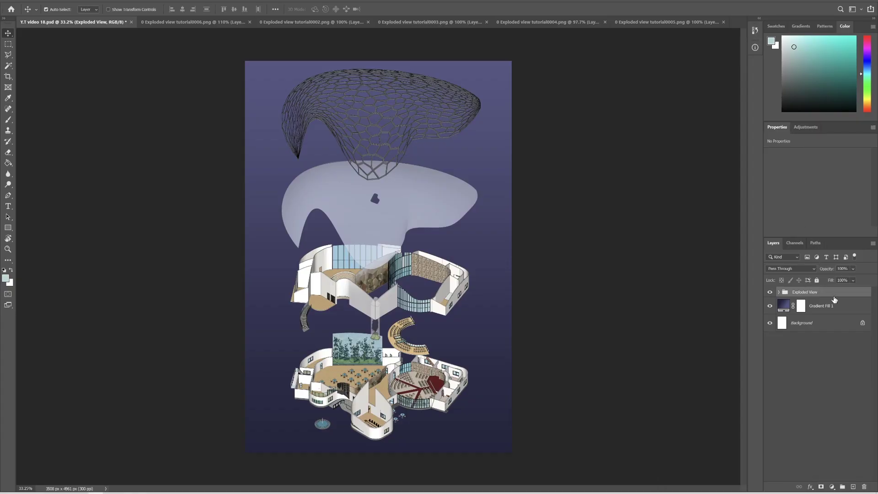
# - Add a Gradient Map adjustment layer above the Exploded View group and clip it to that group
pyautogui.click(804, 128)
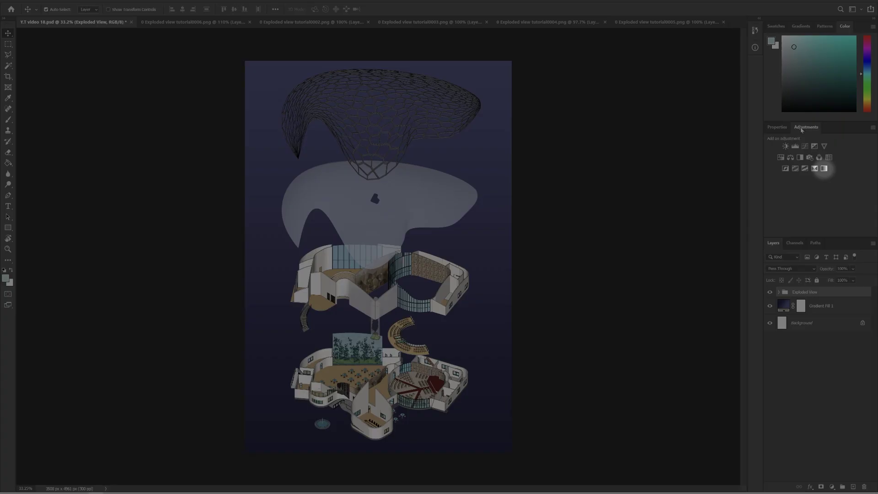
pyautogui.click(824, 168)
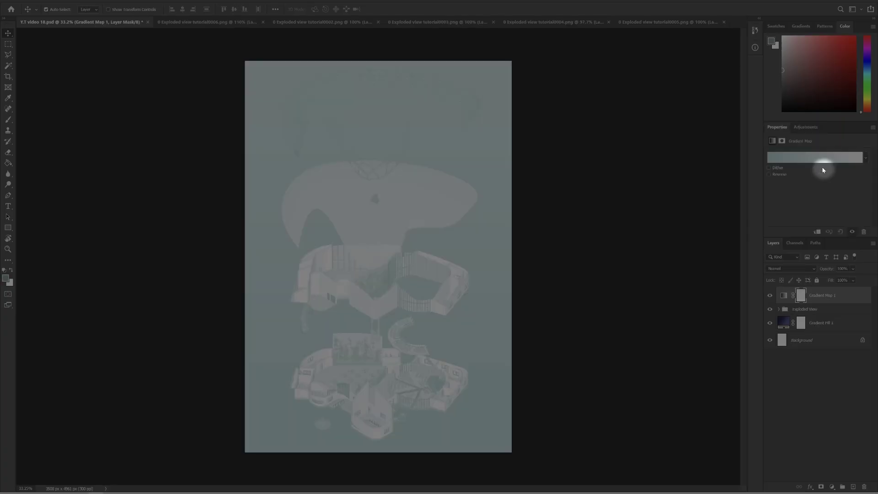
pyautogui.hotkey('ctrl', 'alt', 'g')
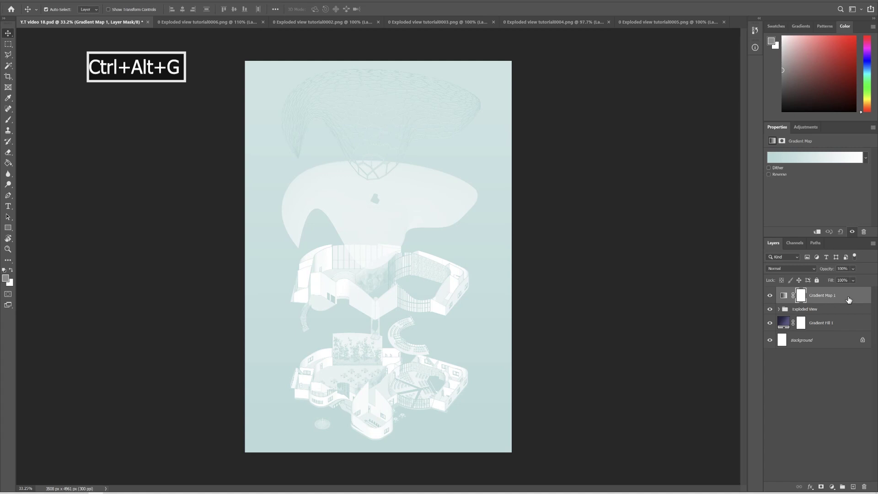
pyautogui.click(784, 295)
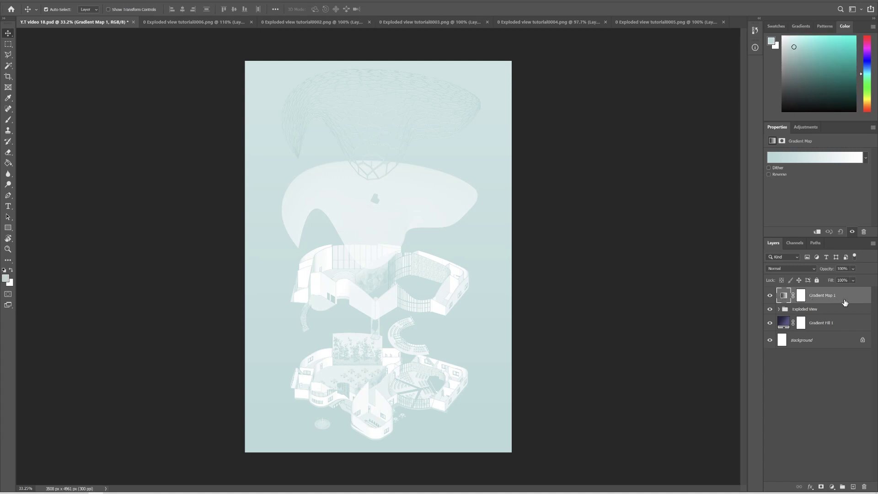
pyautogui.hotkey('ctrl', 'alt', 'g')
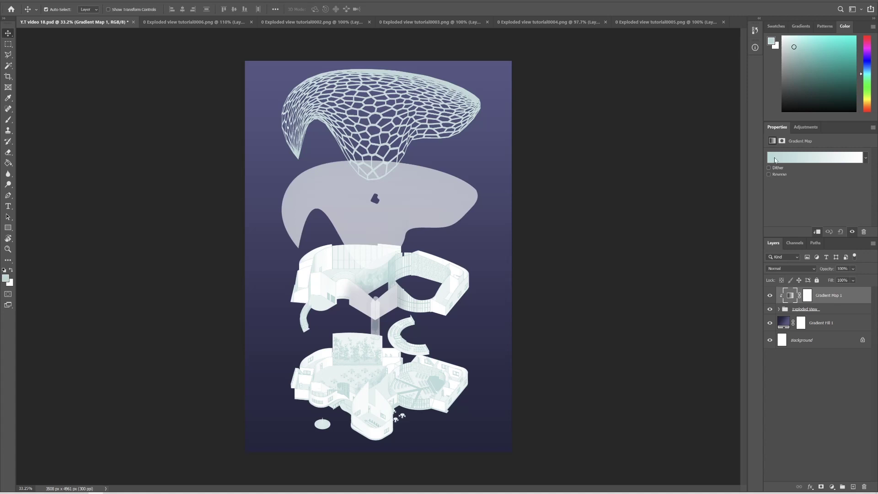
# - Set the gradient map's start colour stop to white
pyautogui.click(798, 158)
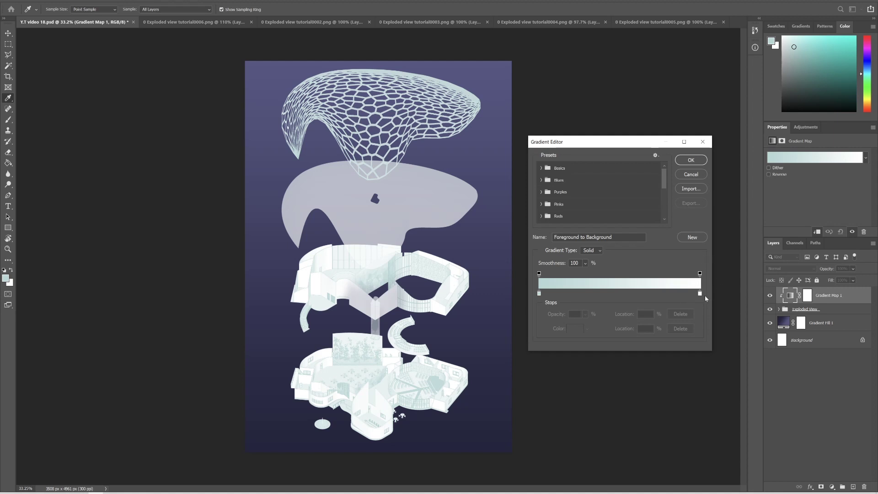
pyautogui.click(539, 294)
pyautogui.click(574, 330)
pyautogui.moveTo(513, 94); pyautogui.dragTo(626, 101)
pyautogui.moveTo(577, 137); pyautogui.dragTo(556, 120)
pyautogui.click(727, 117)
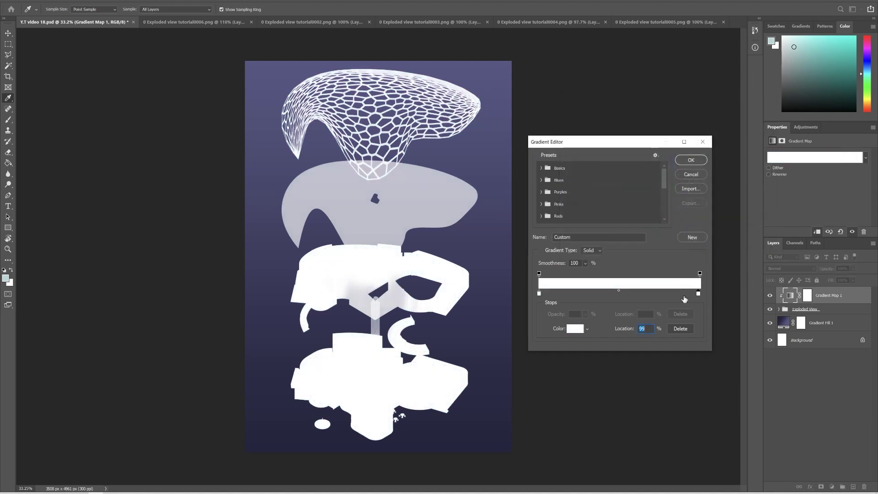
# - Place the gradient map's end colour stop at 100% and set it to a dark desaturated navy
pyautogui.moveTo(698, 294); pyautogui.dragTo(702, 293)
pyautogui.click(582, 331)
pyautogui.moveTo(599, 182); pyautogui.dragTo(560, 227)
pyautogui.click(568, 194)
pyautogui.click(458, 403)
pyautogui.click(586, 195)
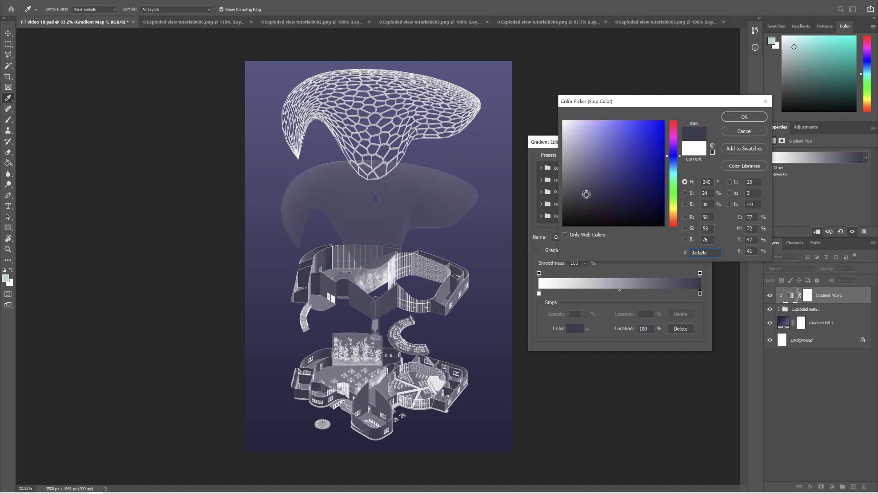
pyautogui.moveTo(586, 195); pyautogui.dragTo(595, 199)
pyautogui.click(744, 117)
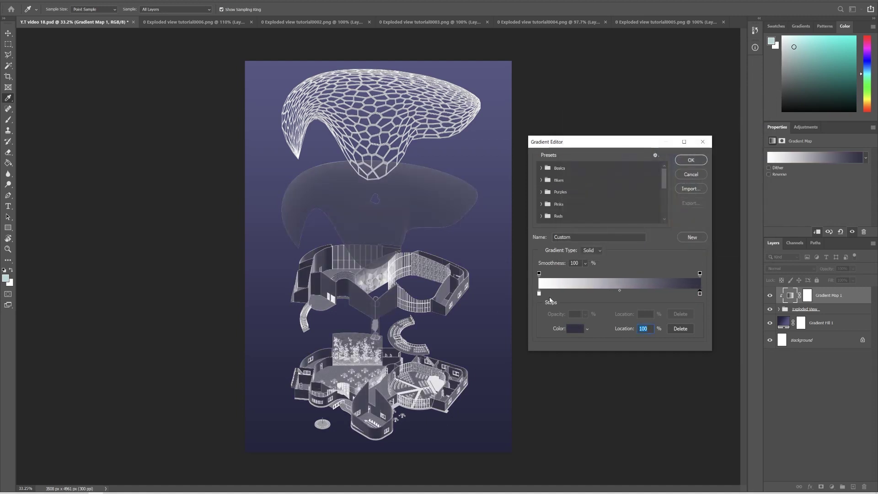
# - Add a middle colour stop at 46% to the gradient map and give it a muted grey-blue colour
pyautogui.moveTo(540, 295); pyautogui.dragTo(594, 295)
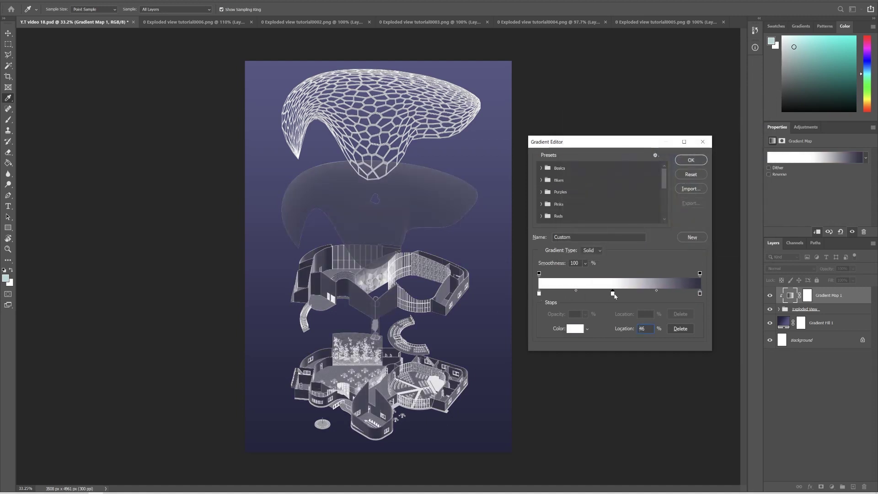
pyautogui.press('Return')
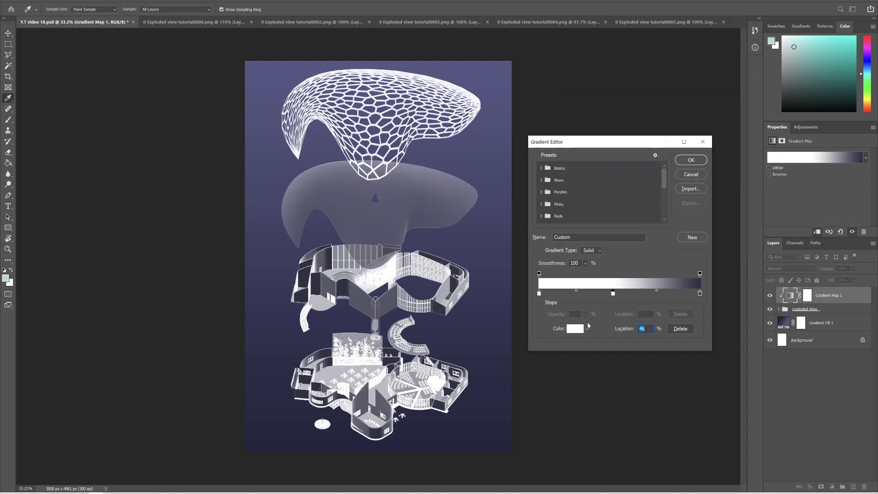
pyautogui.click(575, 328)
pyautogui.click(473, 317)
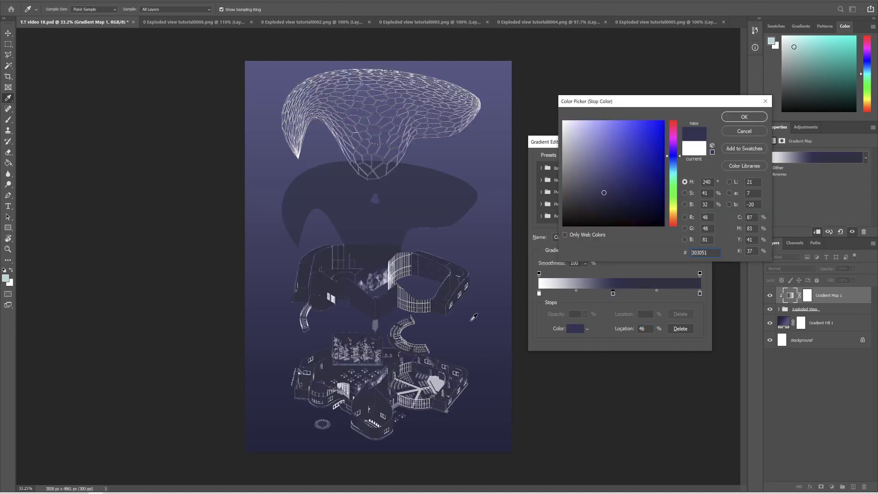
pyautogui.click(590, 176)
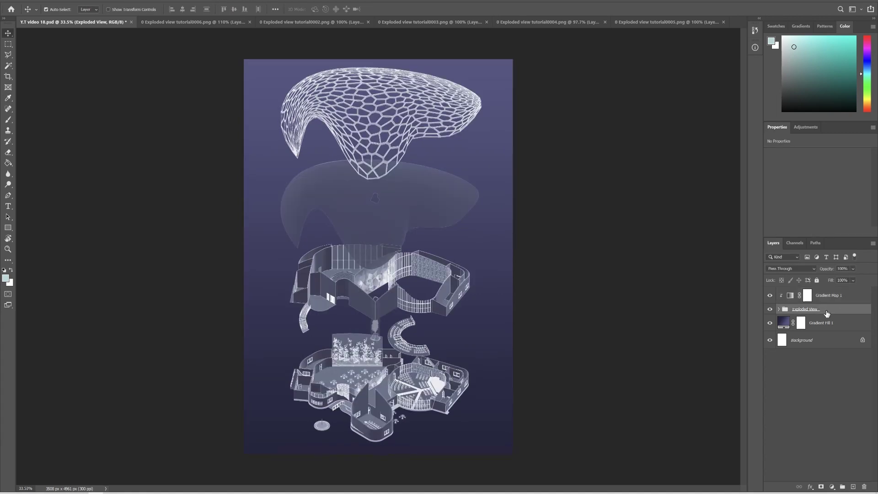